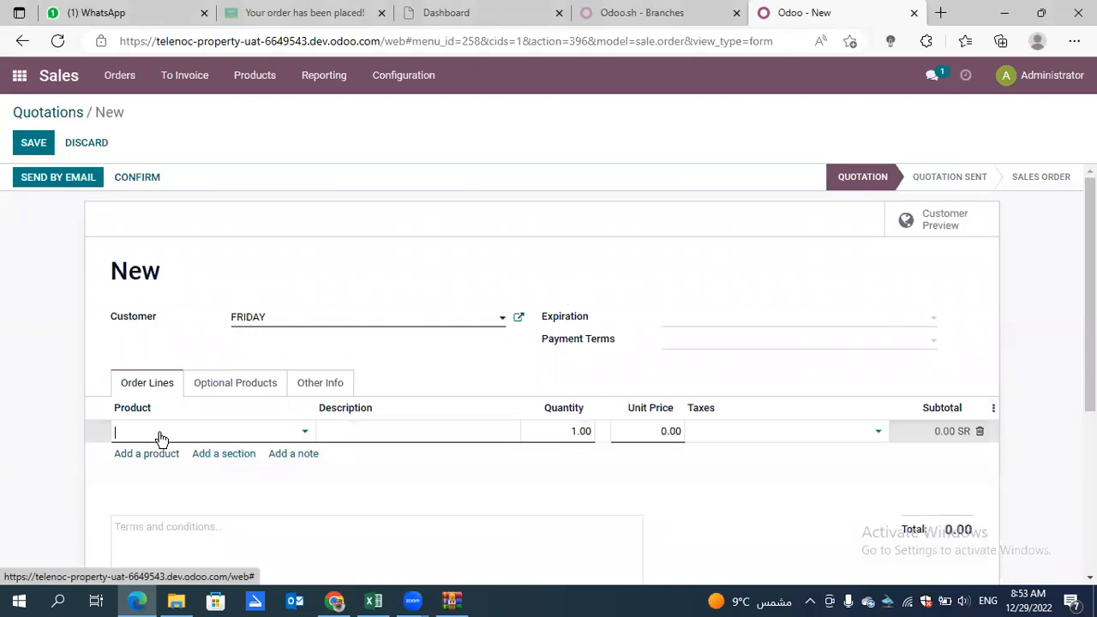
Step: Add the STOCK product with a quantity of 3 to the new quotation for FRIDAY and confirm the order
type("stock")
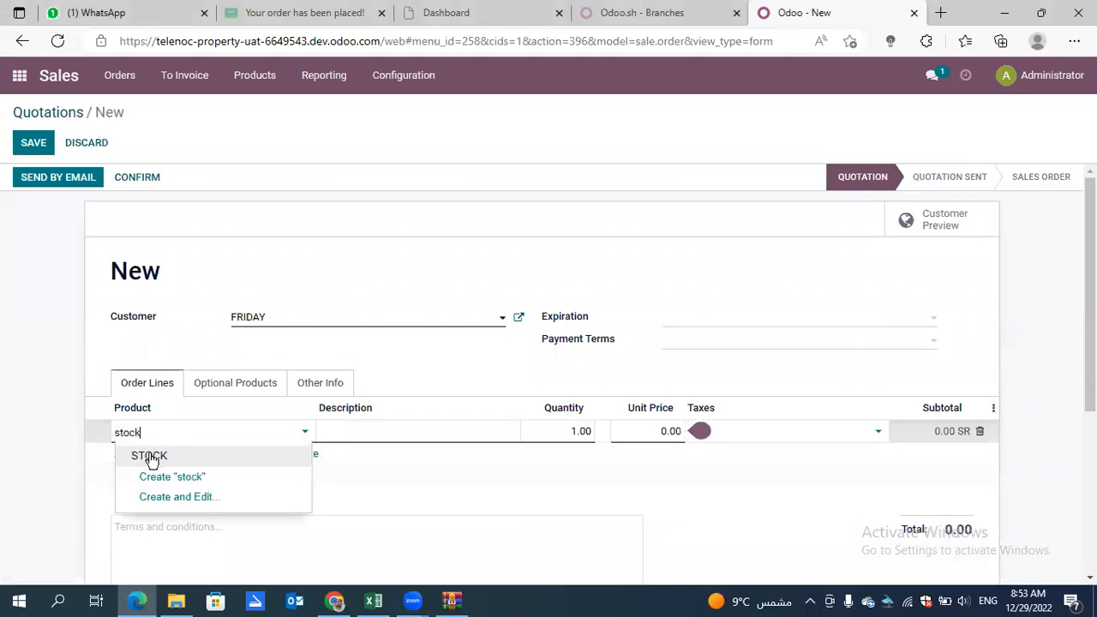
left_click(151, 457)
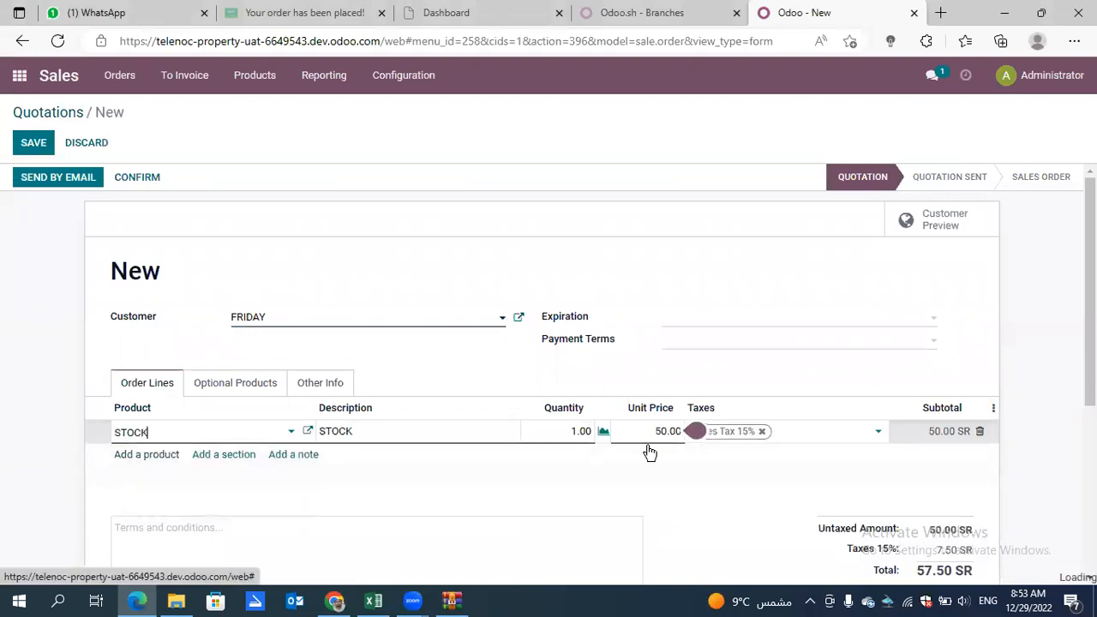
left_click(573, 428)
type("3")
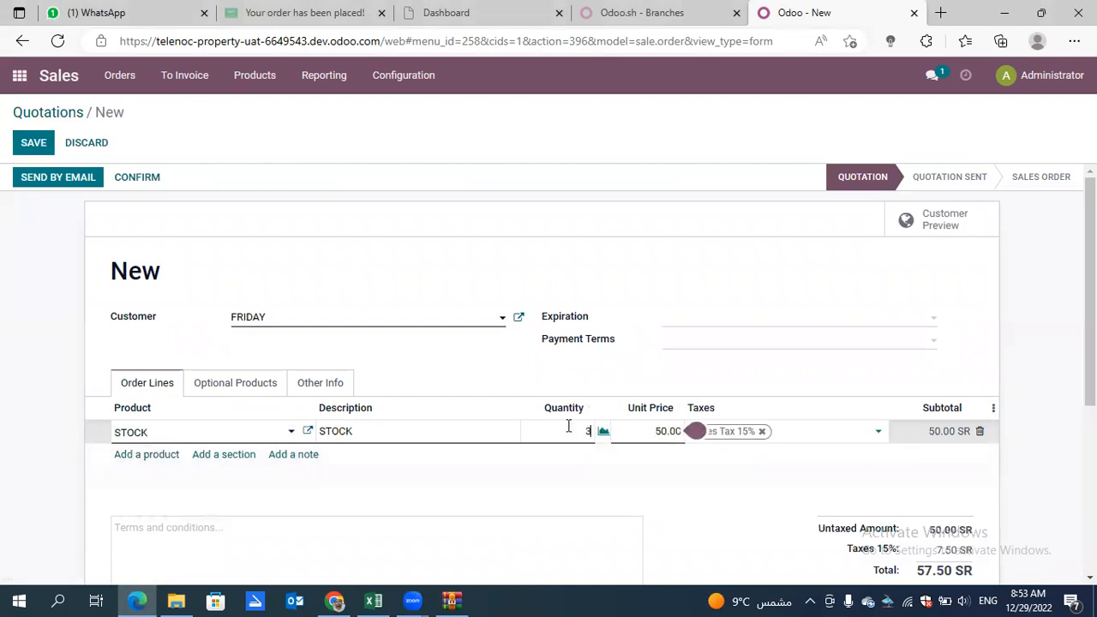
left_click(607, 274)
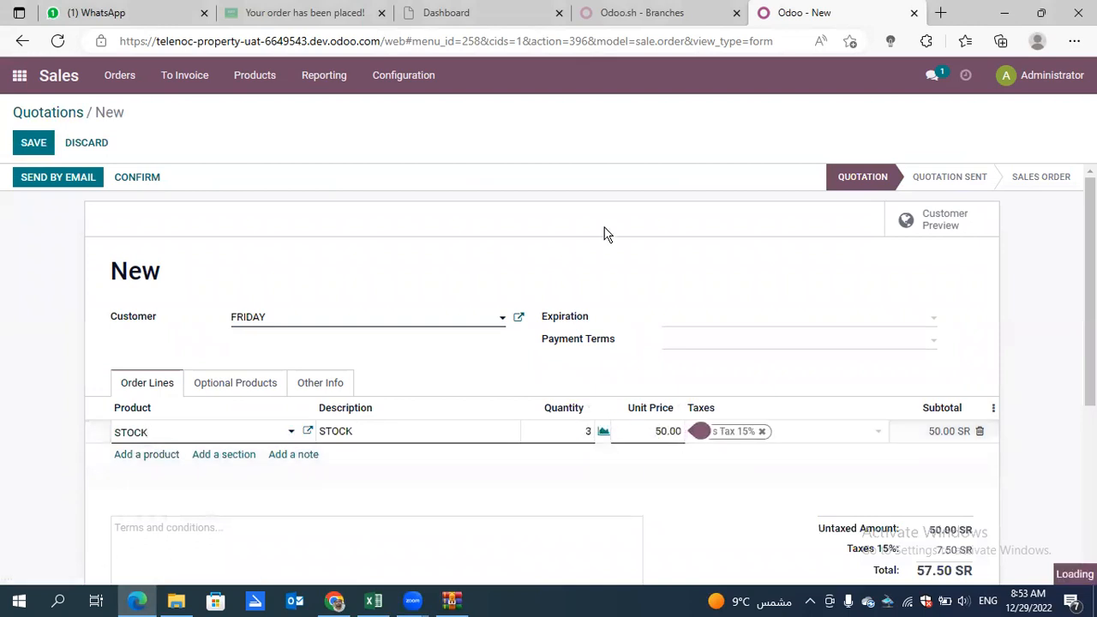
left_click(141, 177)
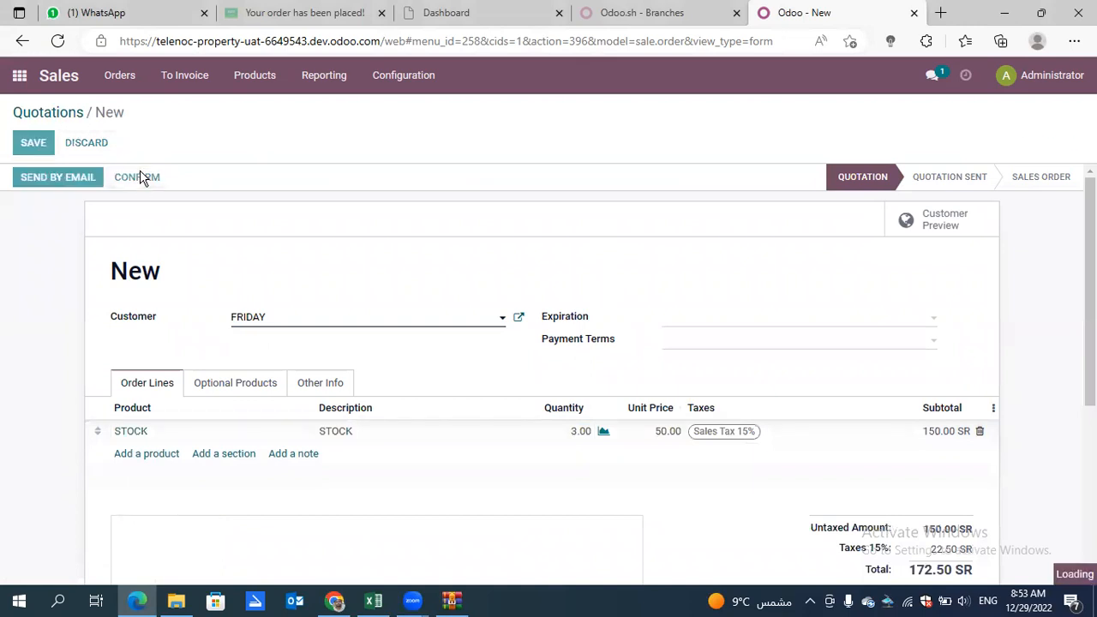
Step: Create a regular invoice from FRIDAY's confirmed sales order and confirm the draft invoice
left_click(81, 176)
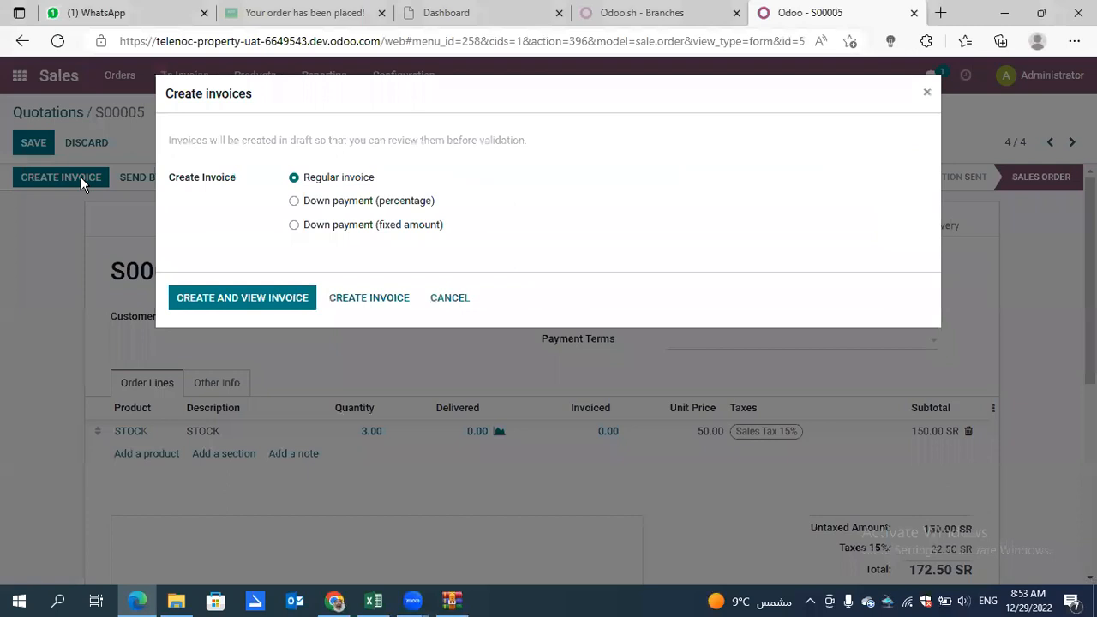
left_click(258, 299)
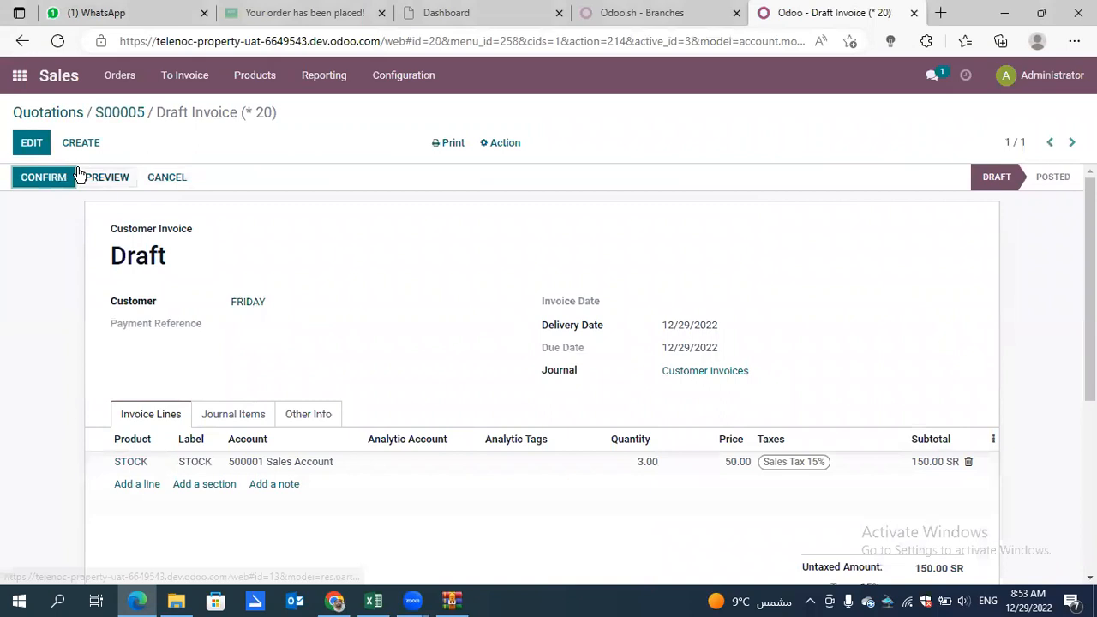
left_click(43, 187)
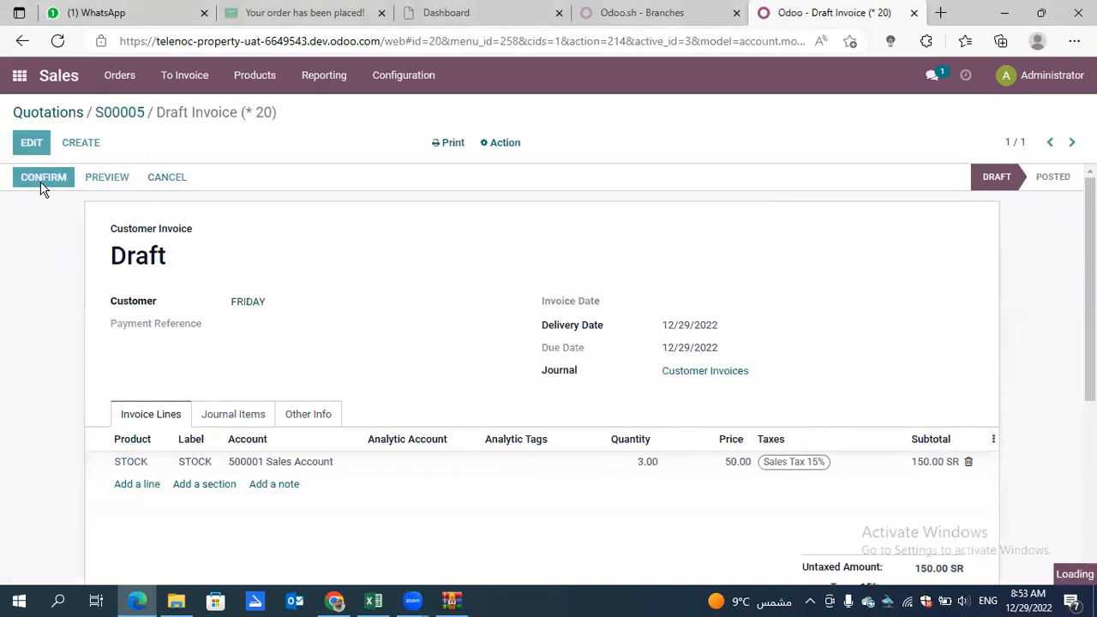
Step: Create another sales quotation with FRIDAY as the customer
left_click(62, 116)
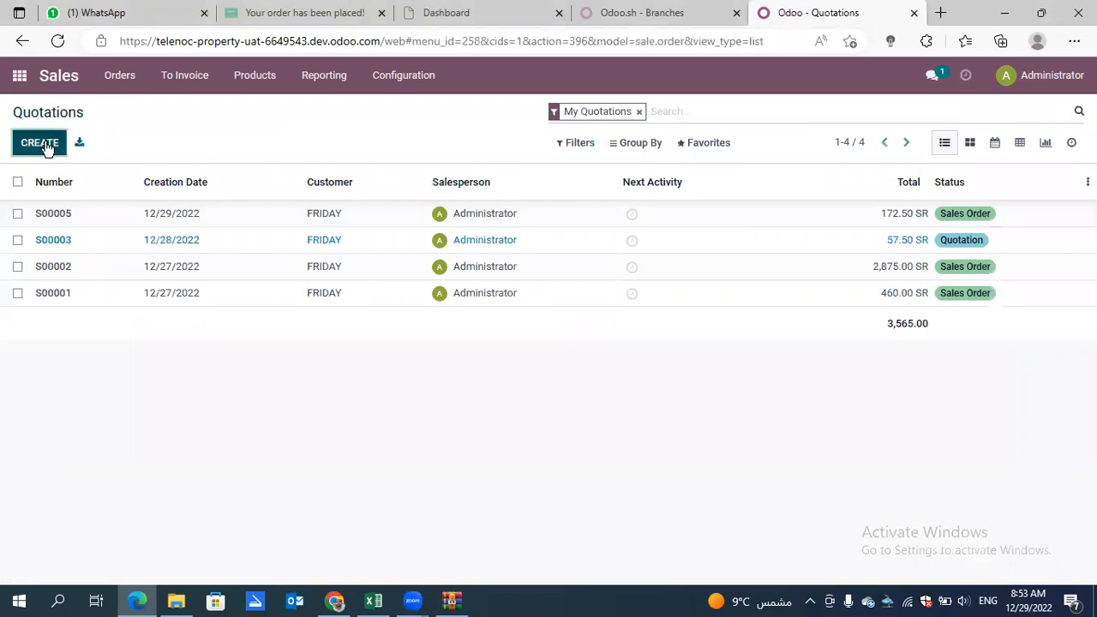
left_click(39, 143)
left_click(341, 322)
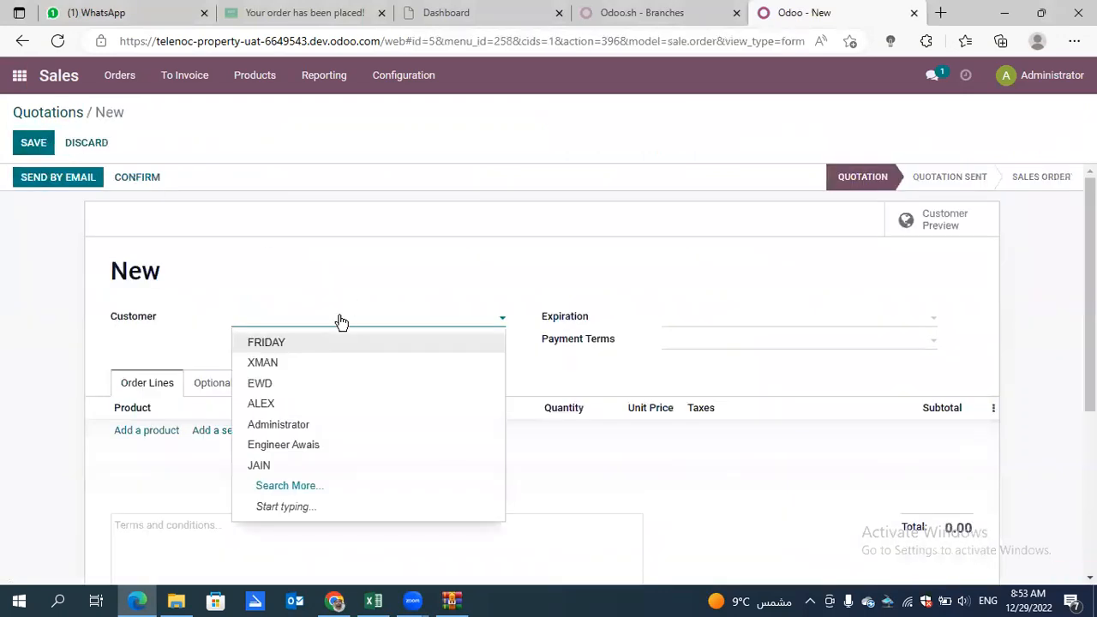
left_click(318, 343)
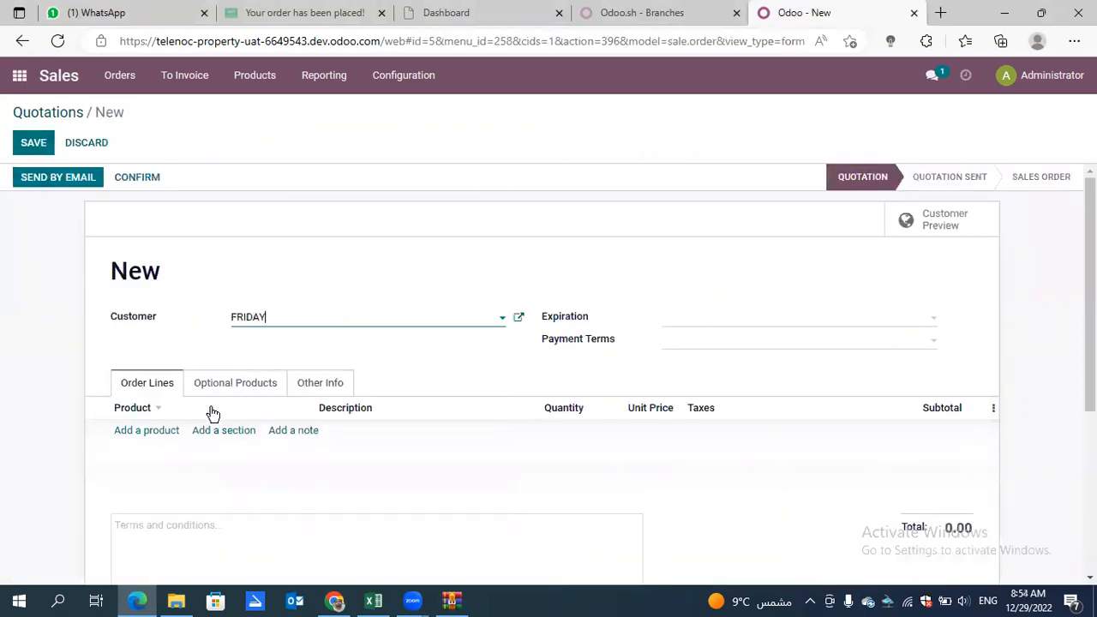
Step: Add an order line for the STOCK product with a quantity of 2
left_click(160, 431)
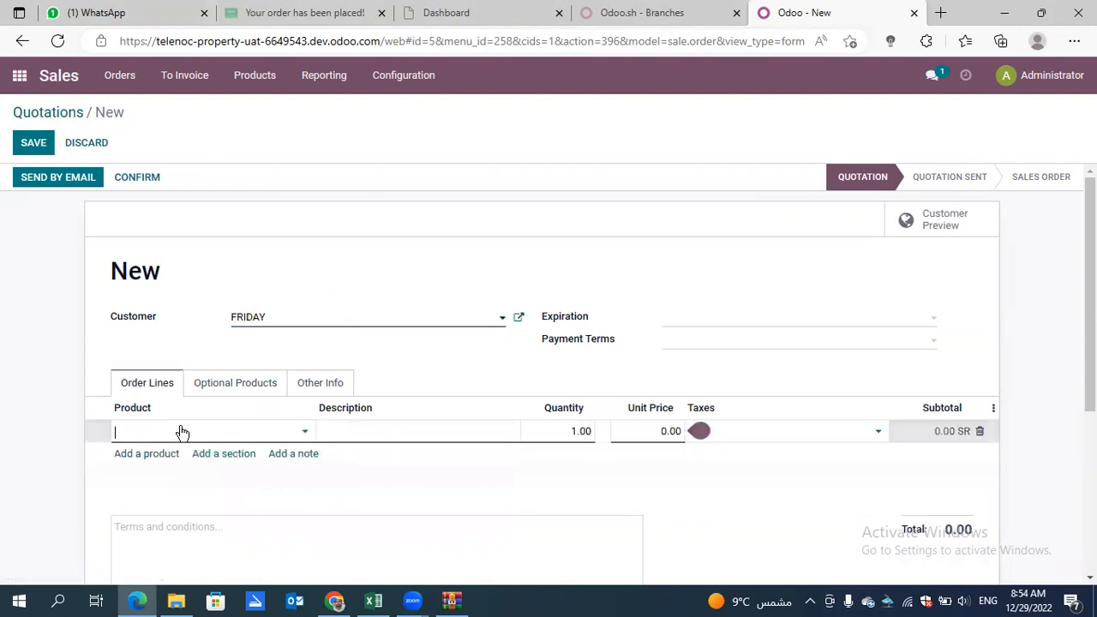
left_click(183, 431)
type("stock")
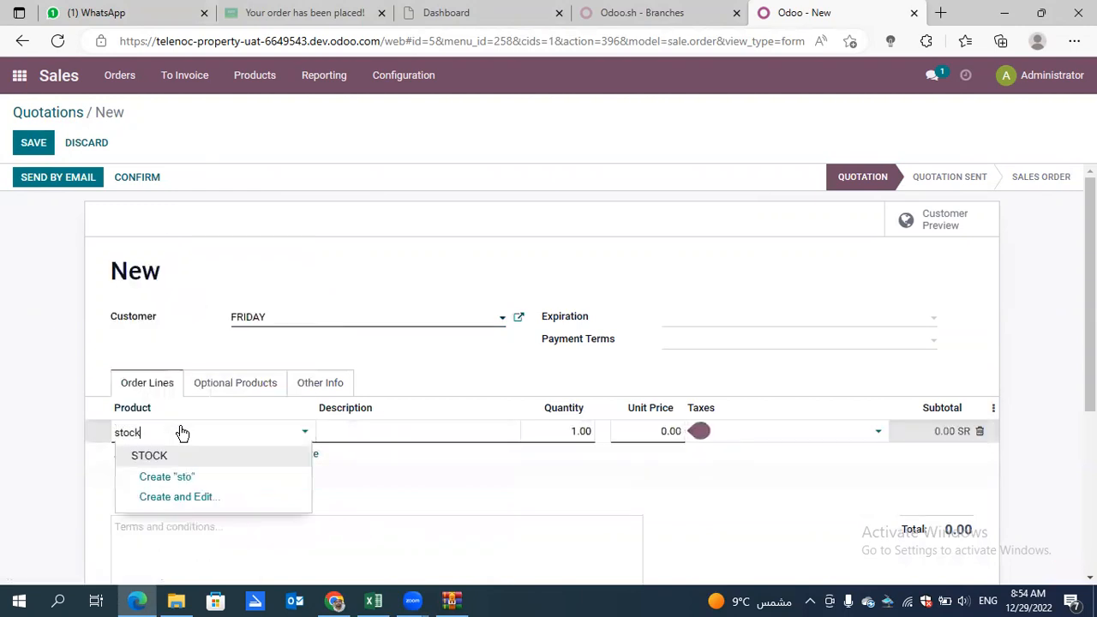
left_click(213, 464)
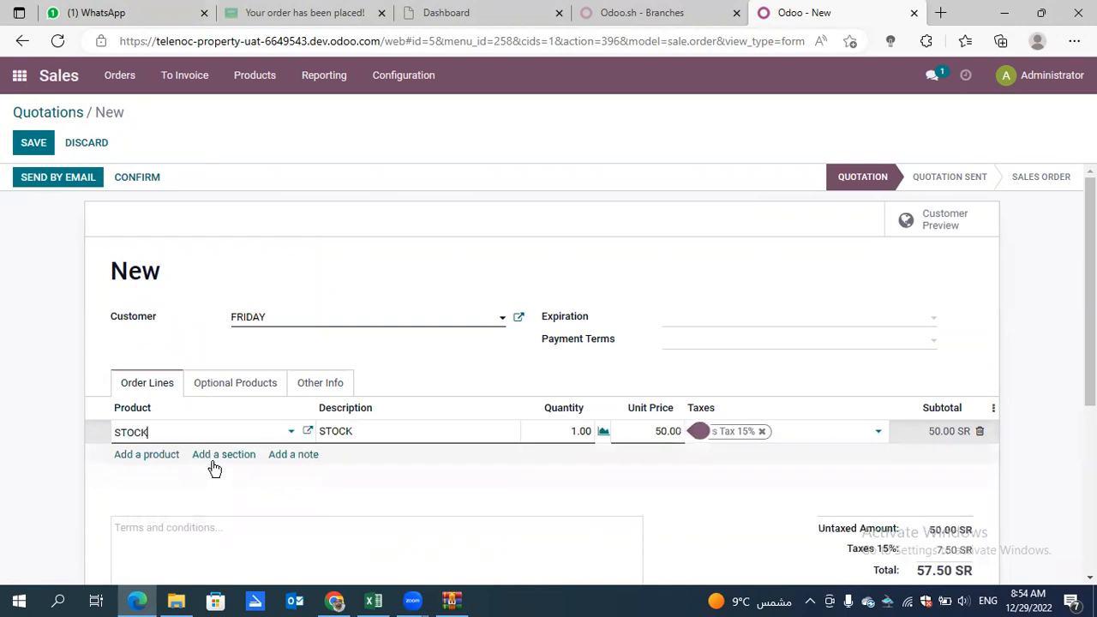
left_click(573, 430)
type("2")
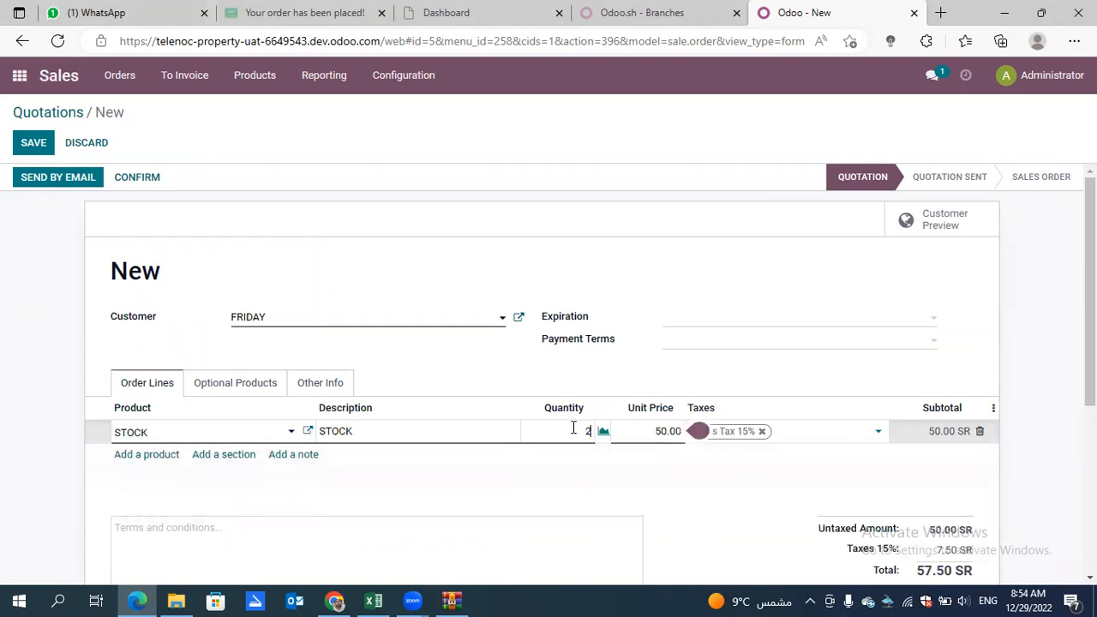
Step: Change the quotation's customer to XMAN and confirm the order
left_click(329, 324)
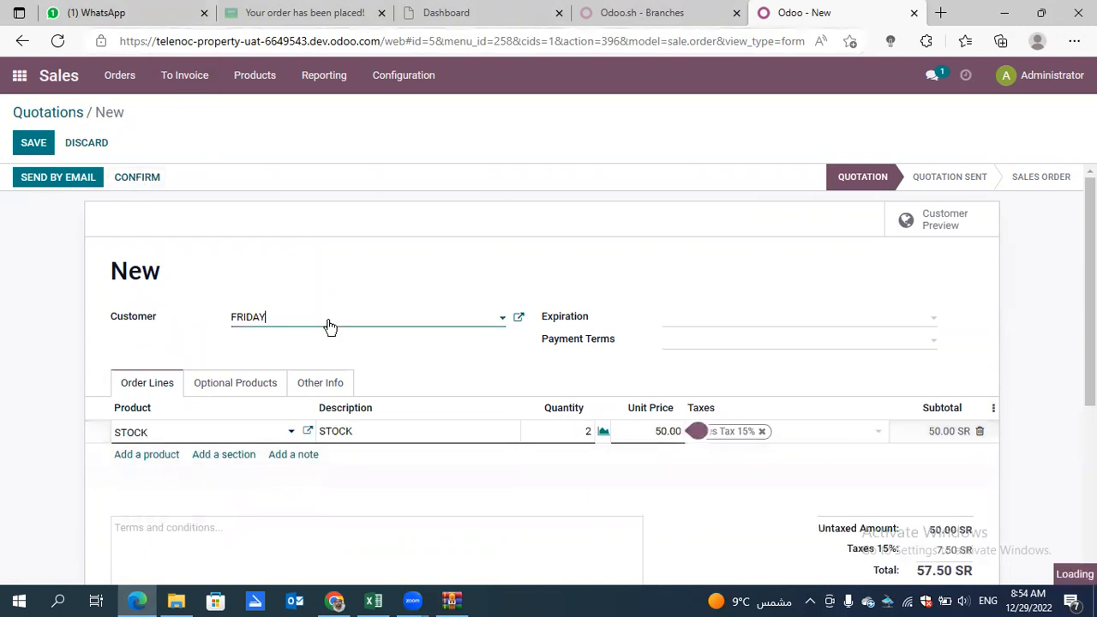
left_click(297, 370)
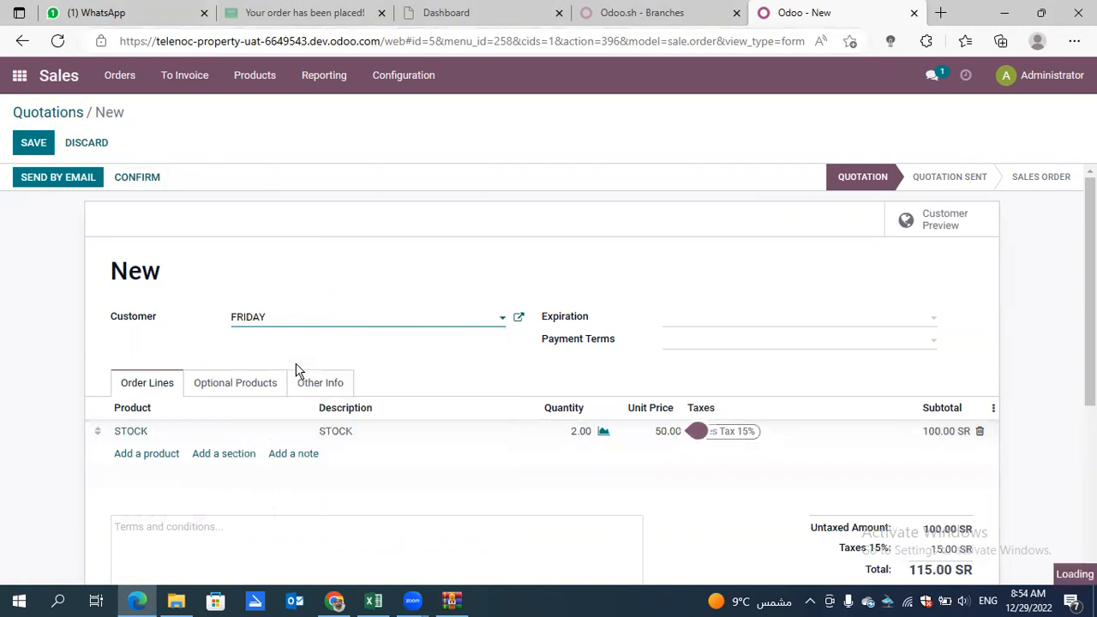
left_click(128, 187)
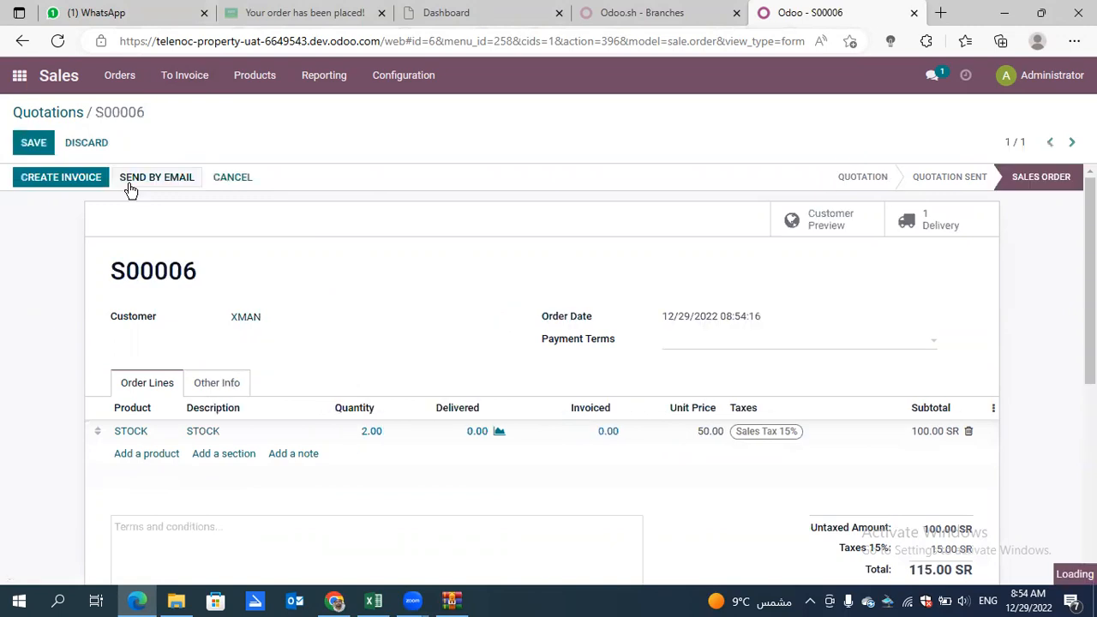
Step: Create a regular invoice from XMAN's sales order and confirm it
left_click(94, 179)
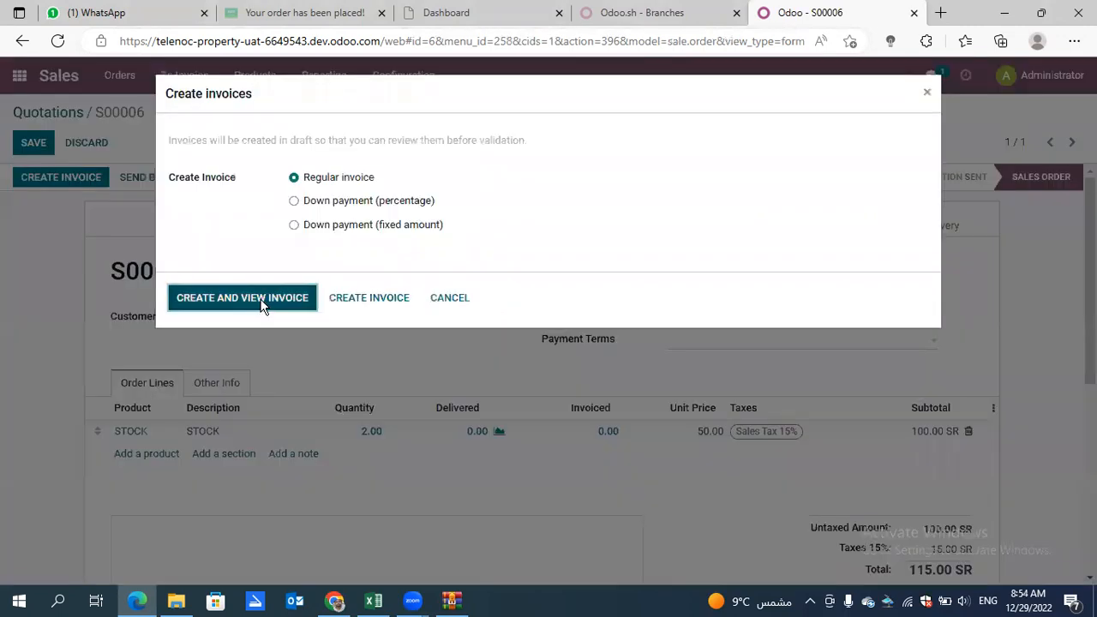
left_click(262, 305)
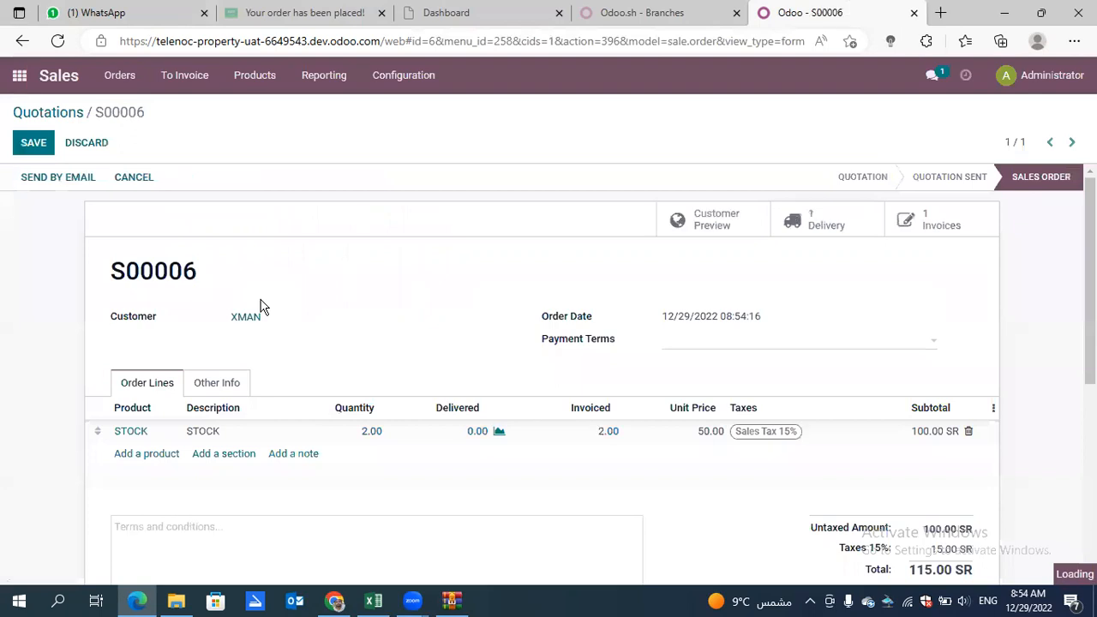
left_click(56, 180)
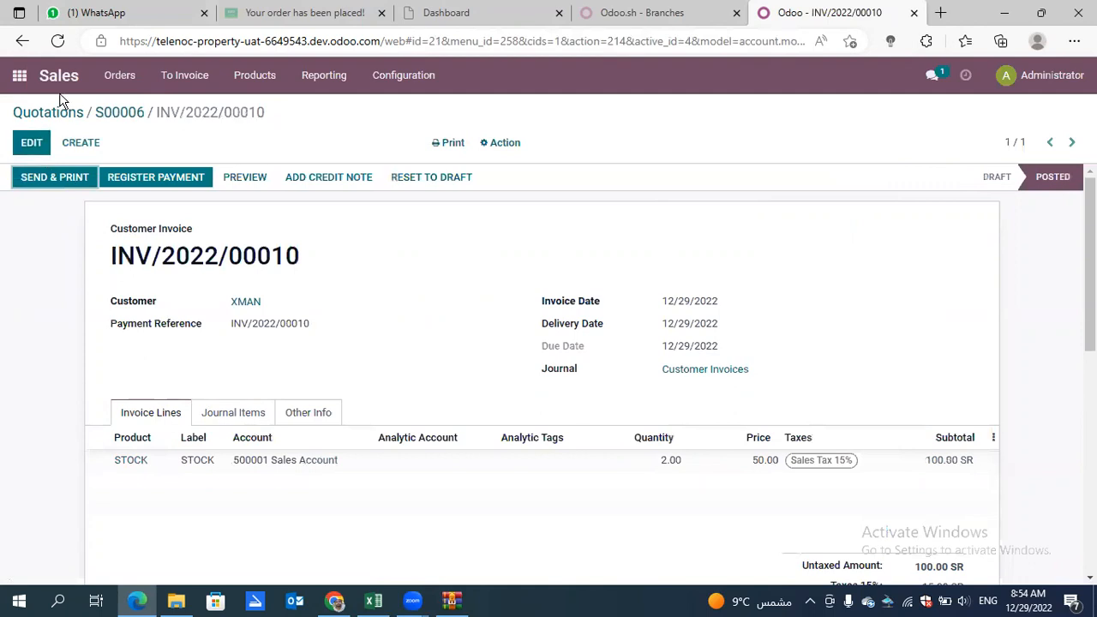
Step: Switch to Inventory and open the list of delivery orders ready for processing
left_click(20, 79)
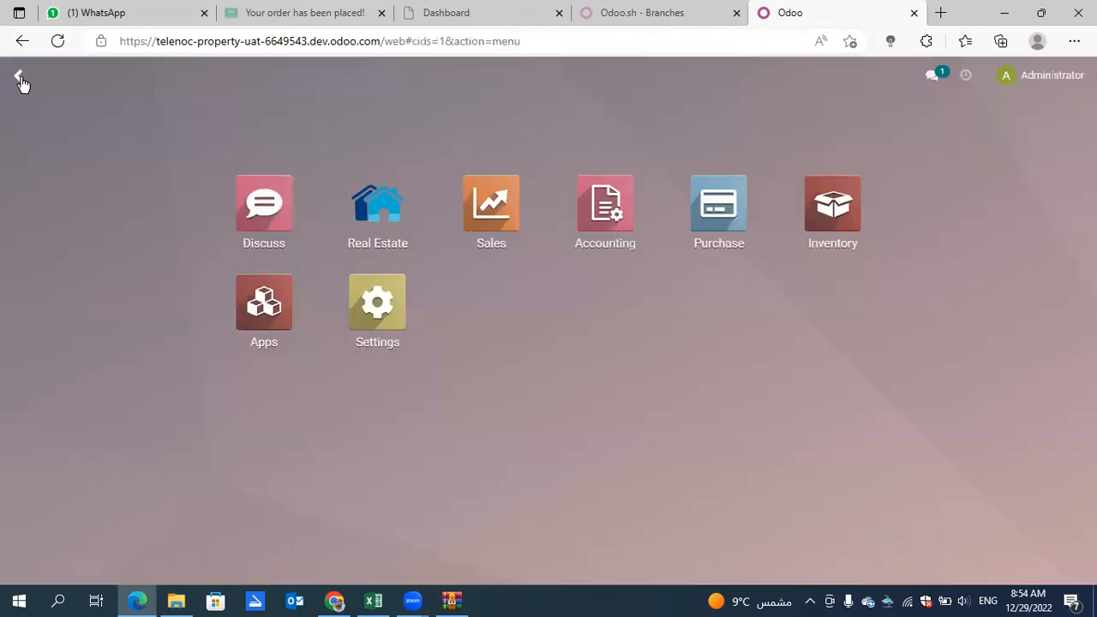
left_click(840, 237)
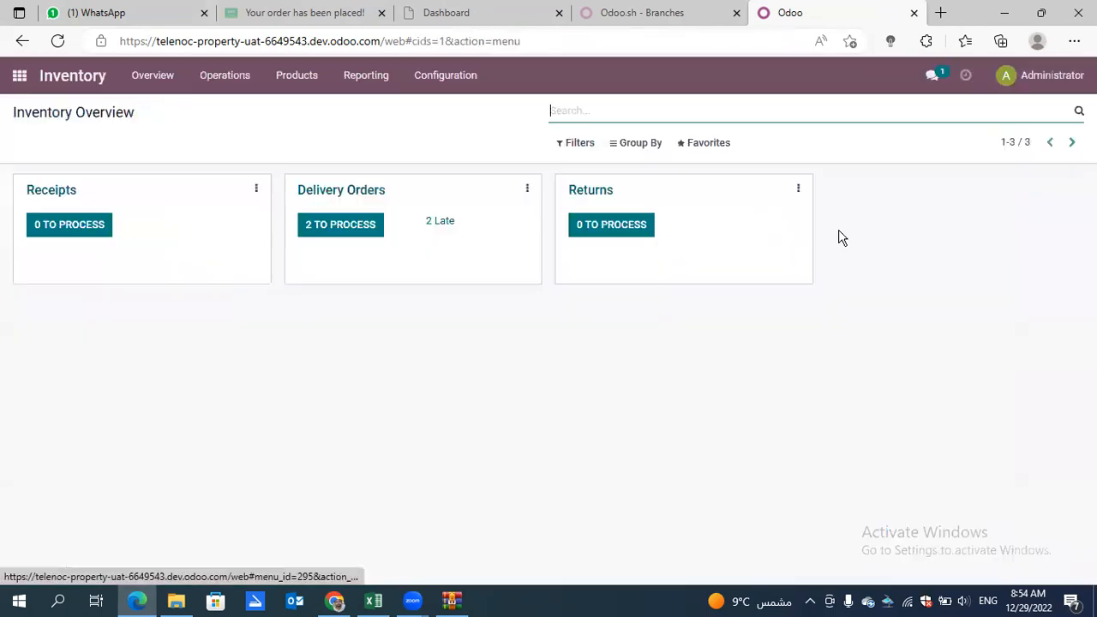
left_click(340, 225)
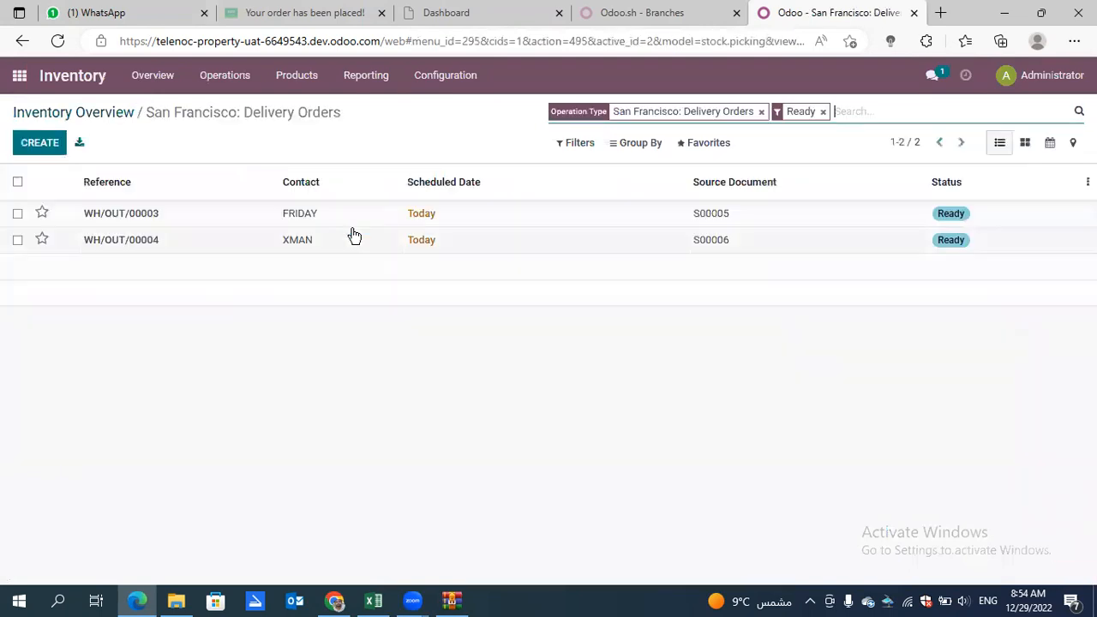
Step: Validate both ready delivery orders in one batch, applying the immediate transfer for all their quantities
left_click(19, 183)
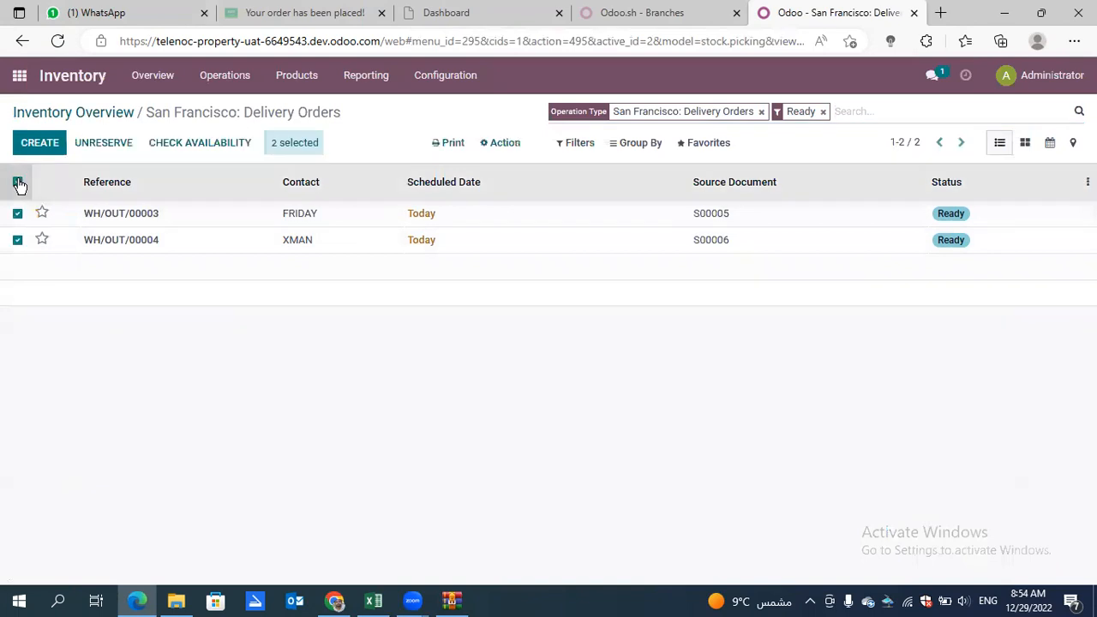
left_click(19, 183)
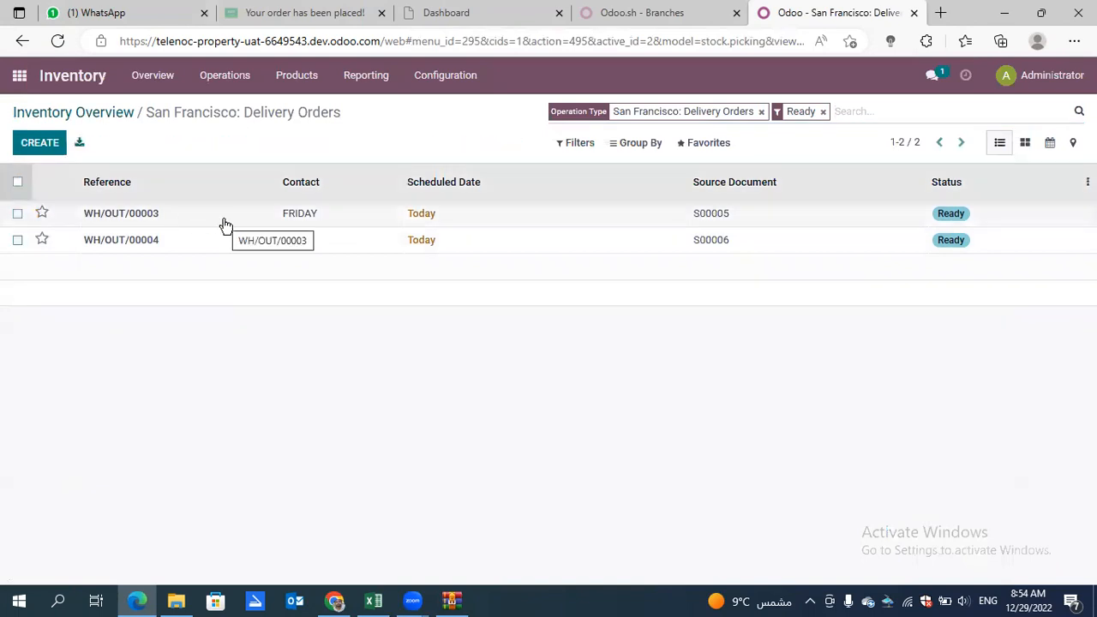
left_click(17, 184)
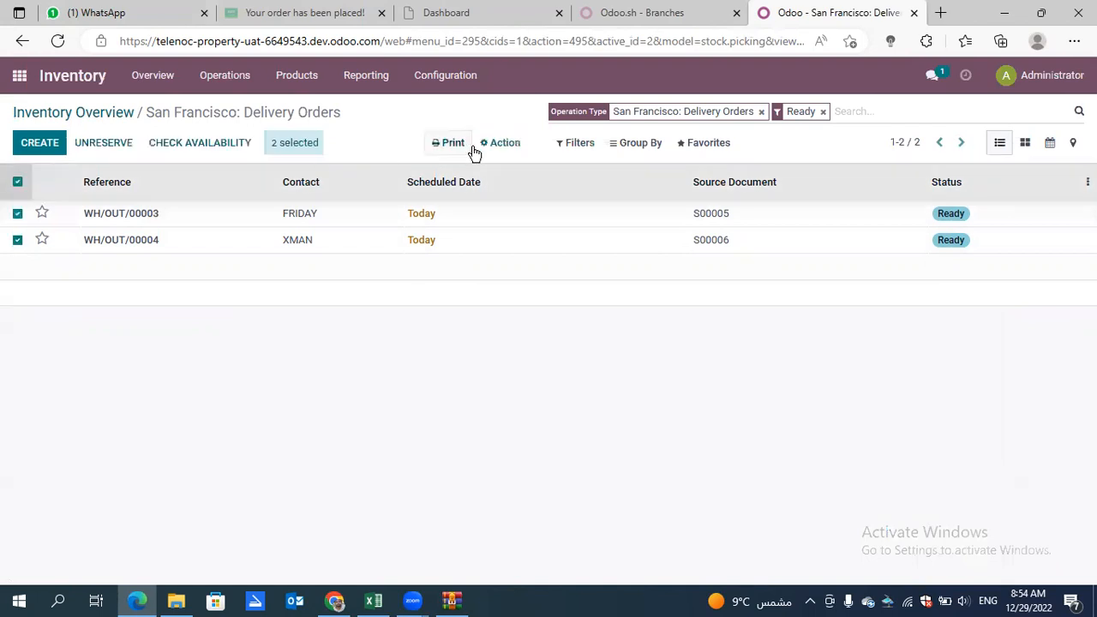
left_click(505, 143)
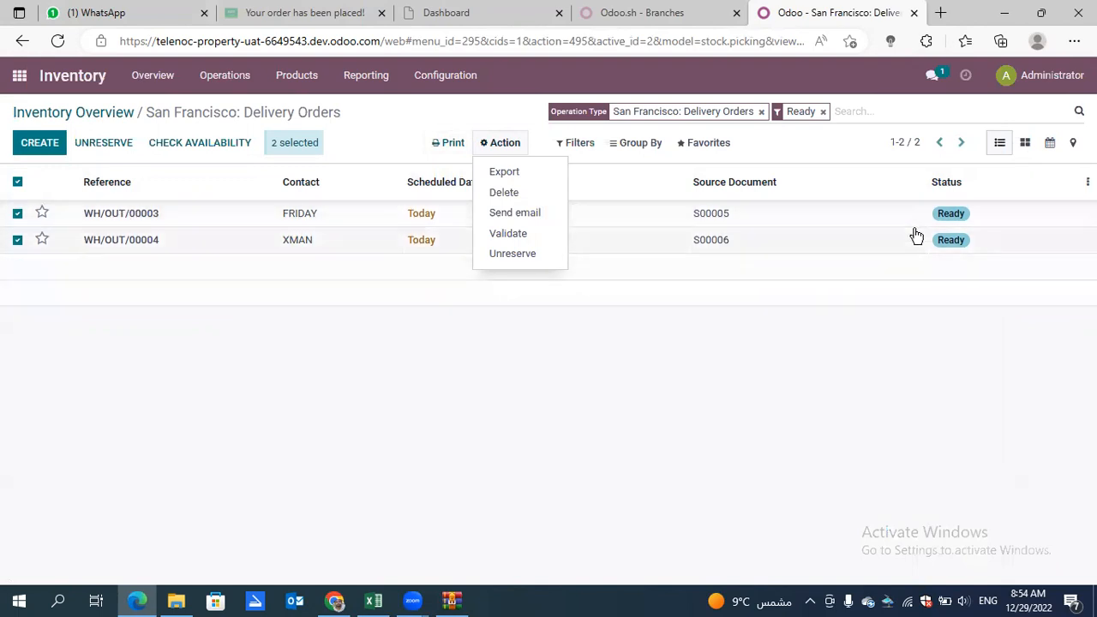
left_click(548, 239)
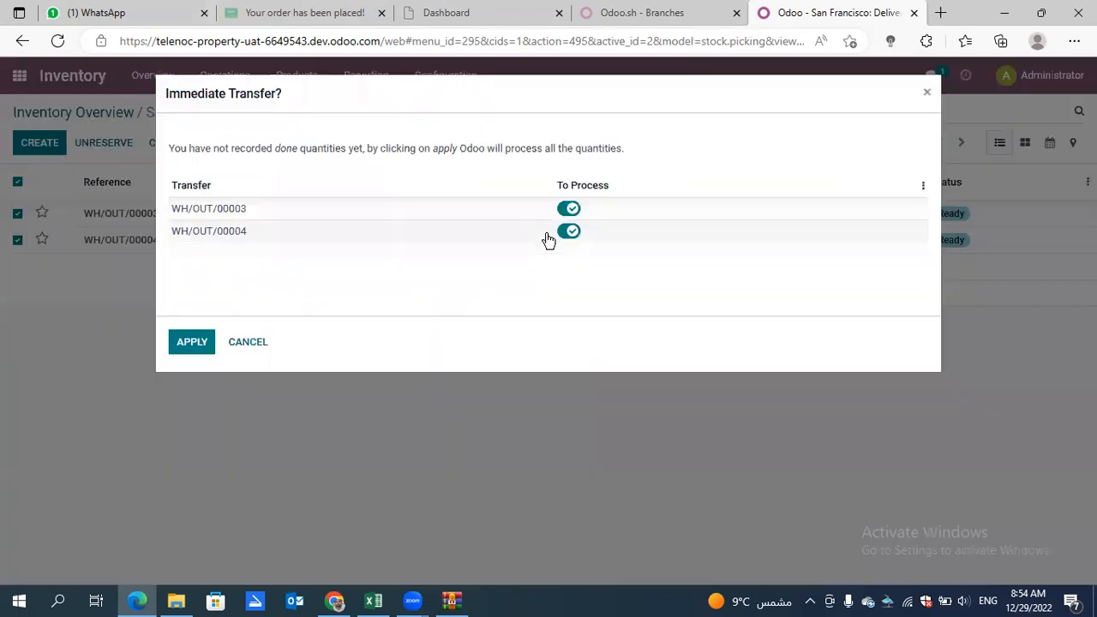
left_click(190, 348)
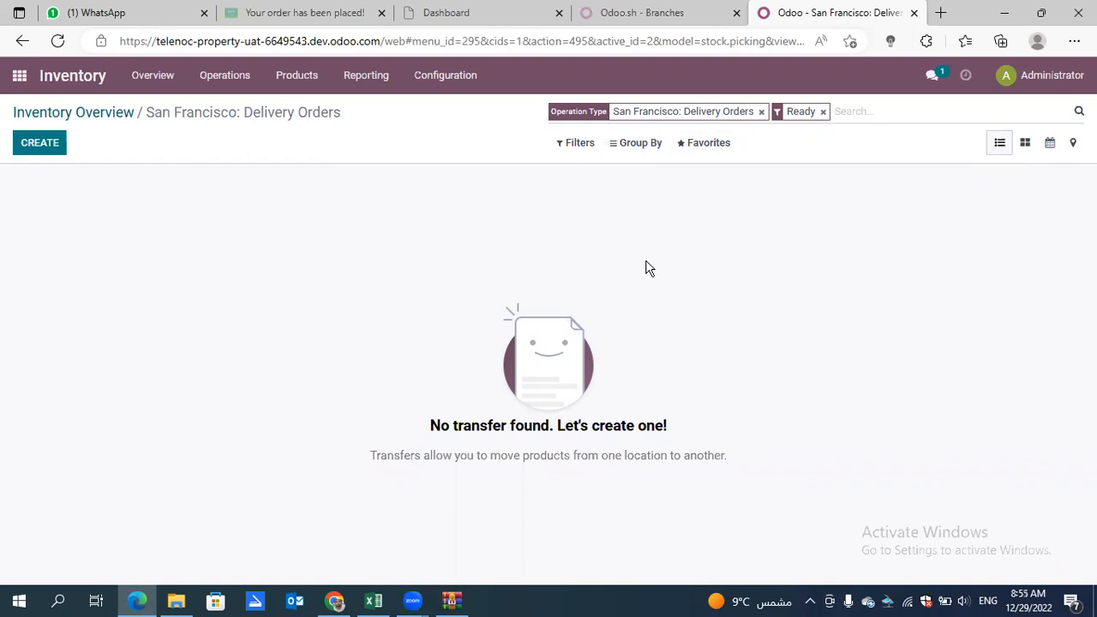
Step: Switch to Purchase and create a request for quotation for the vendor used on the existing purchase orders
left_click(22, 77)
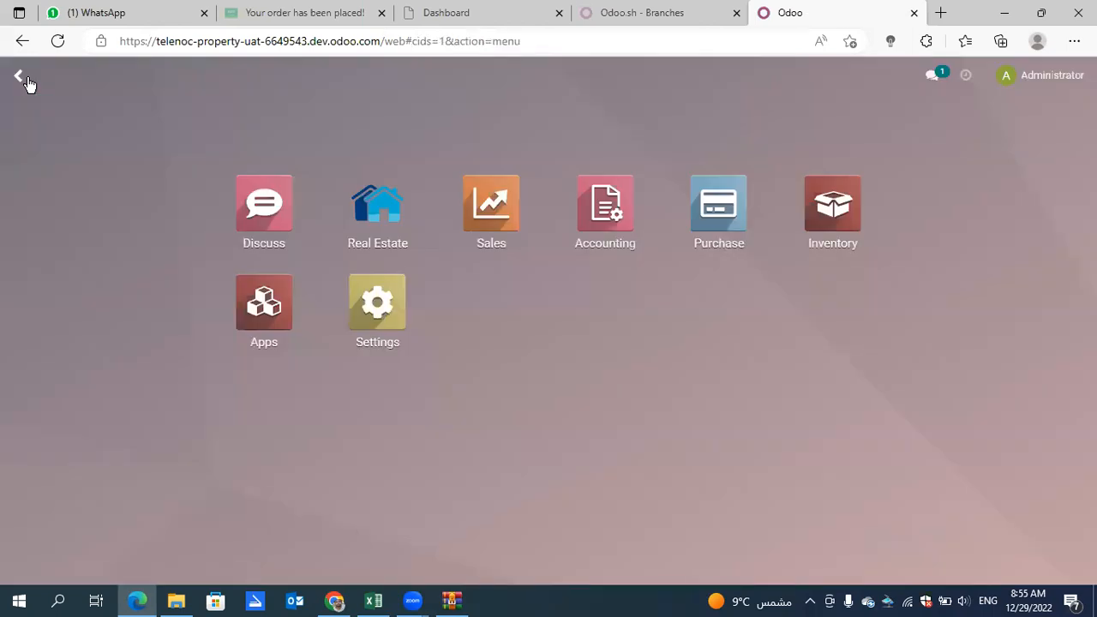
left_click(758, 218)
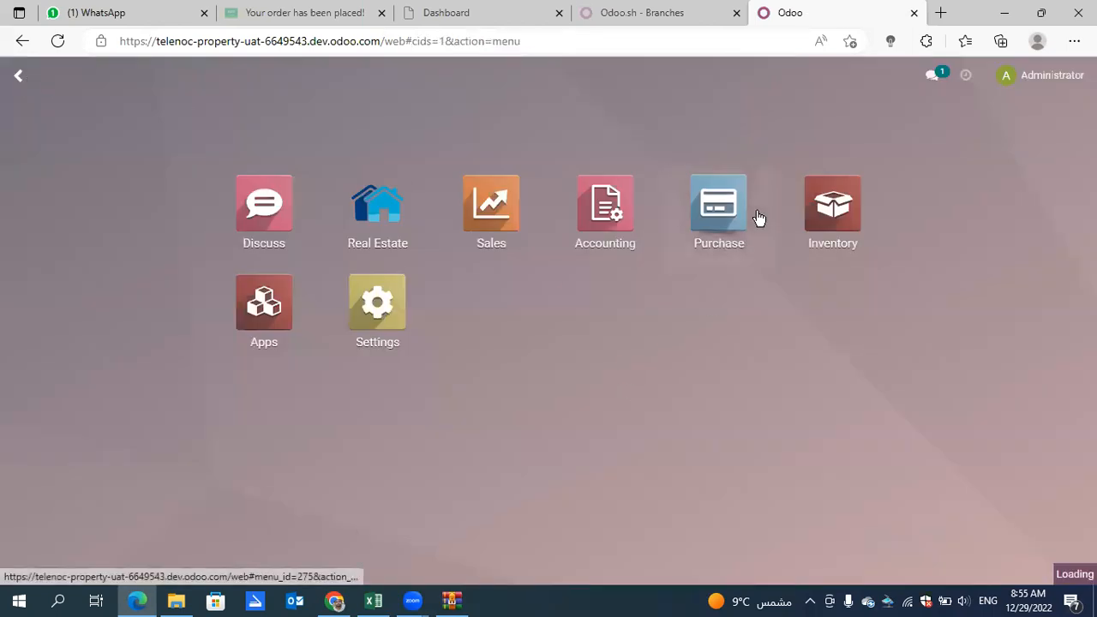
left_click(42, 148)
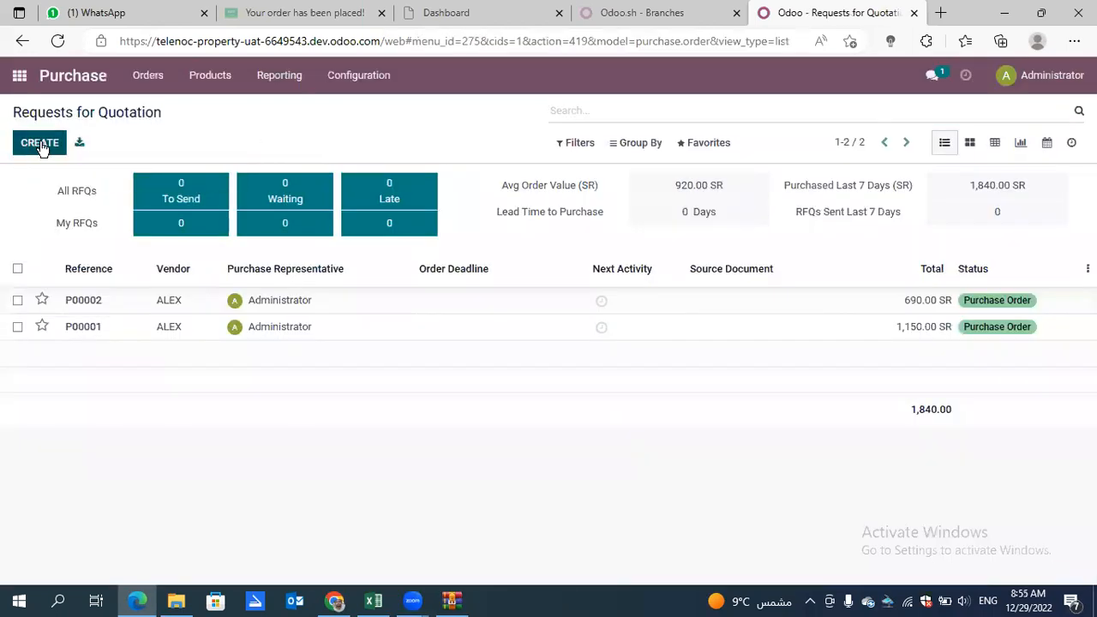
left_click(356, 298)
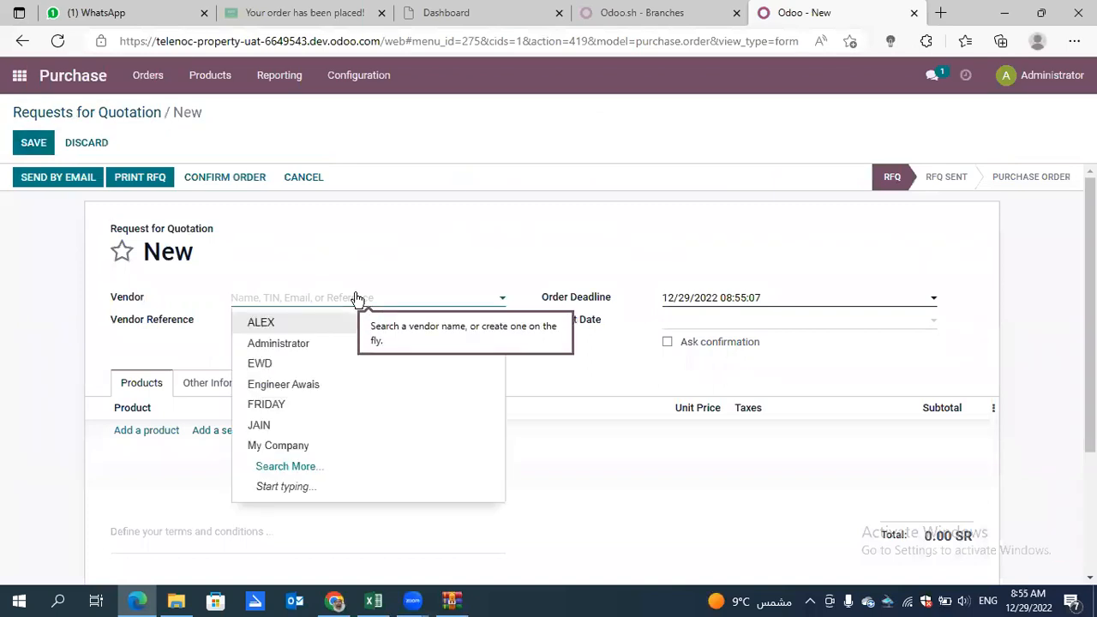
left_click(329, 325)
left_click(314, 306)
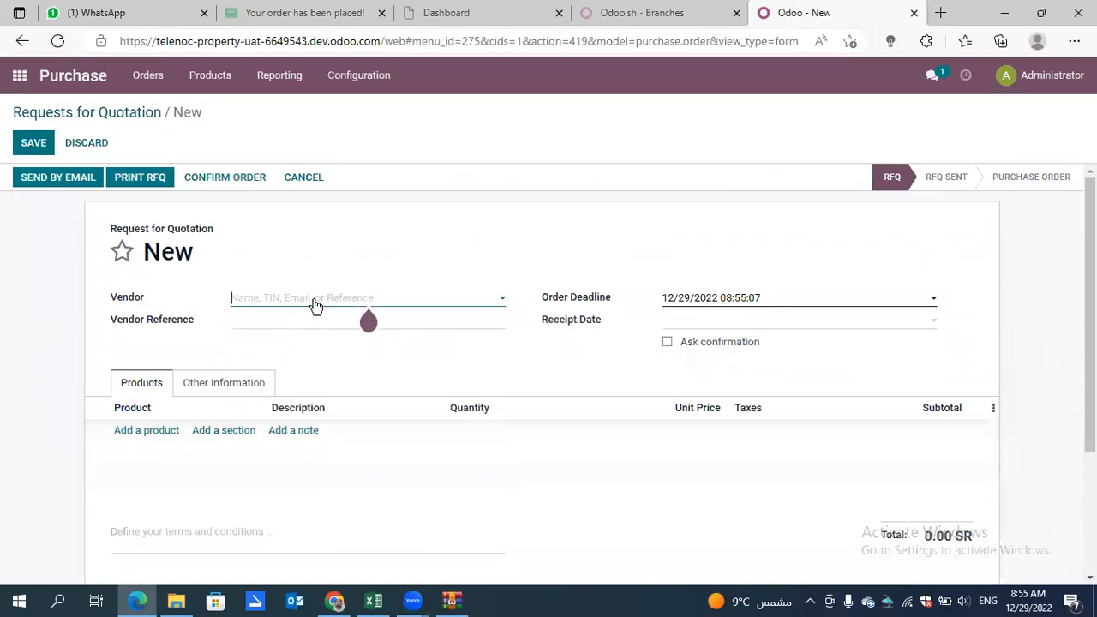
left_click(280, 330)
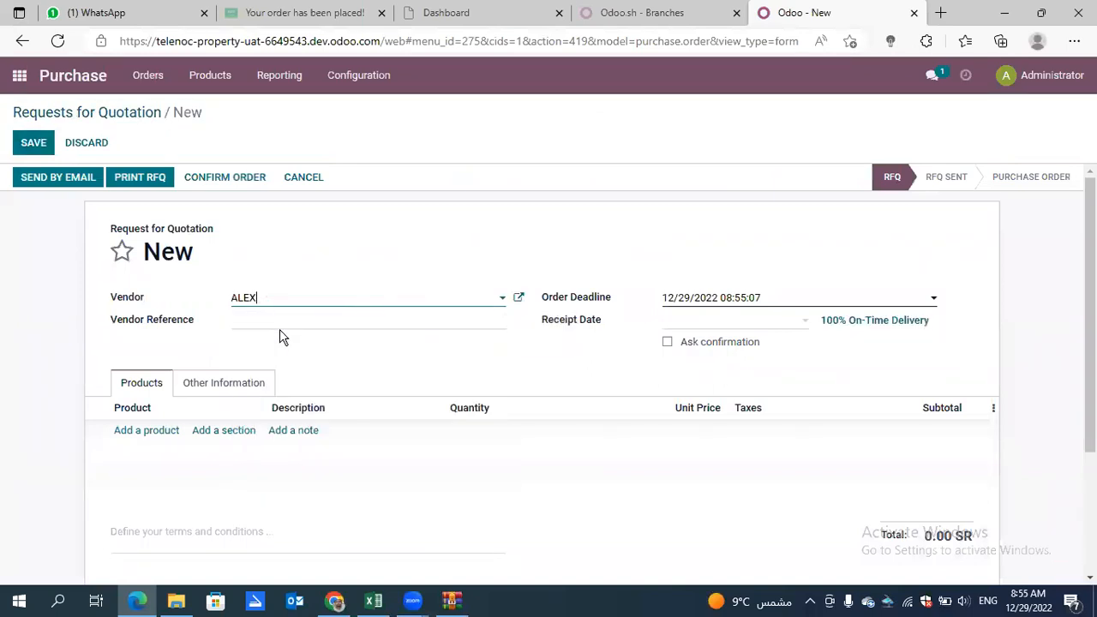
Step: Add the STOCK product with quantity 100 to the request for quotation and confirm the order
left_click(146, 431)
type("stock")
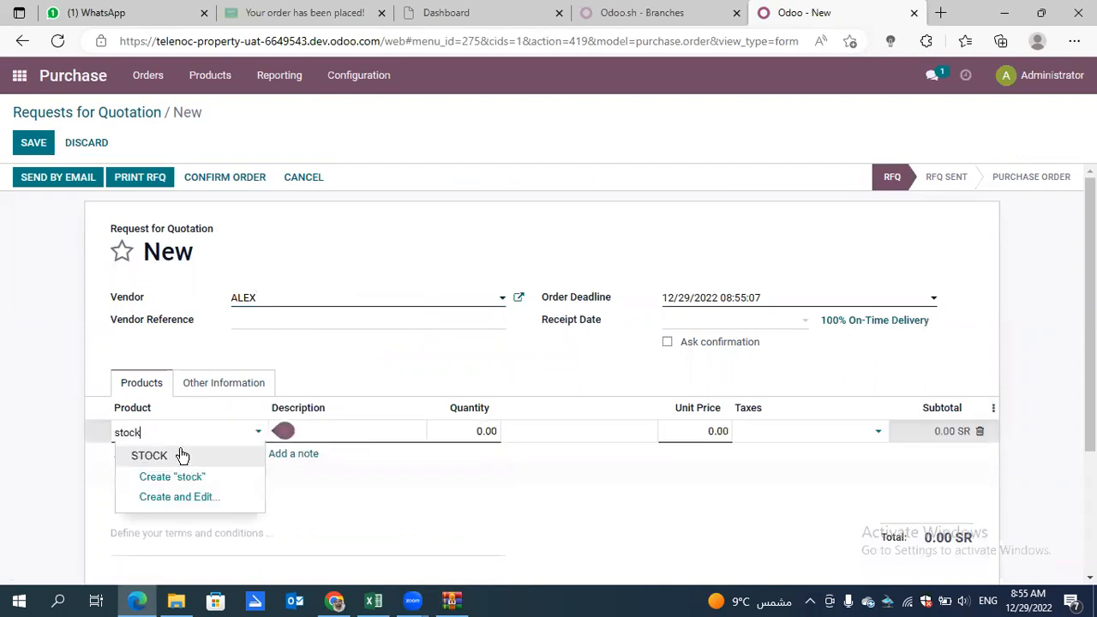
left_click(178, 455)
left_click(445, 431)
type("100")
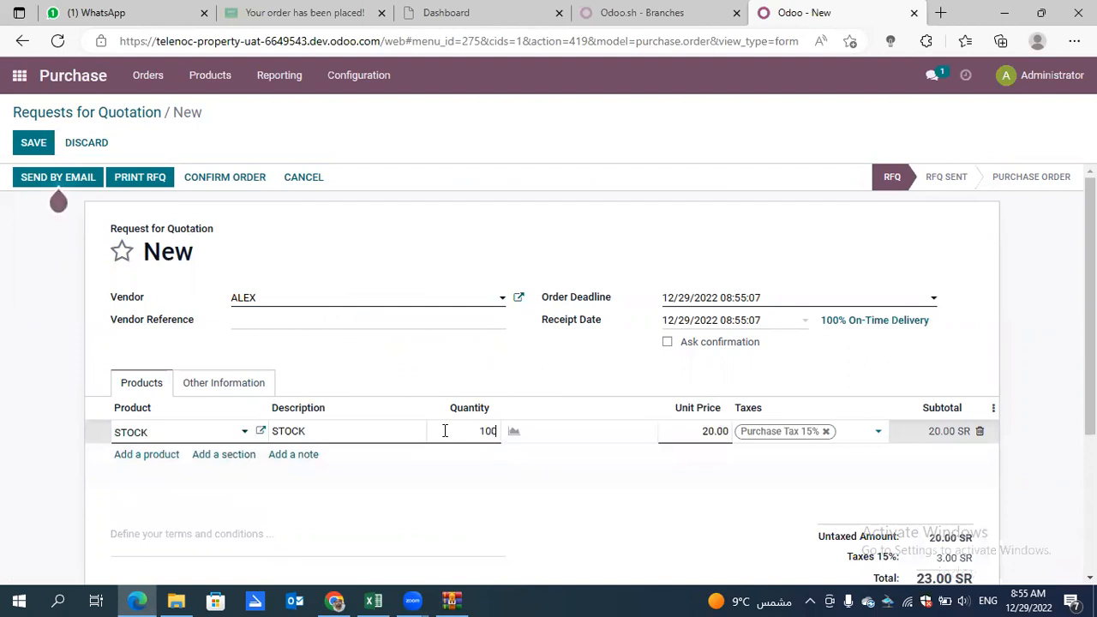
left_click(587, 225)
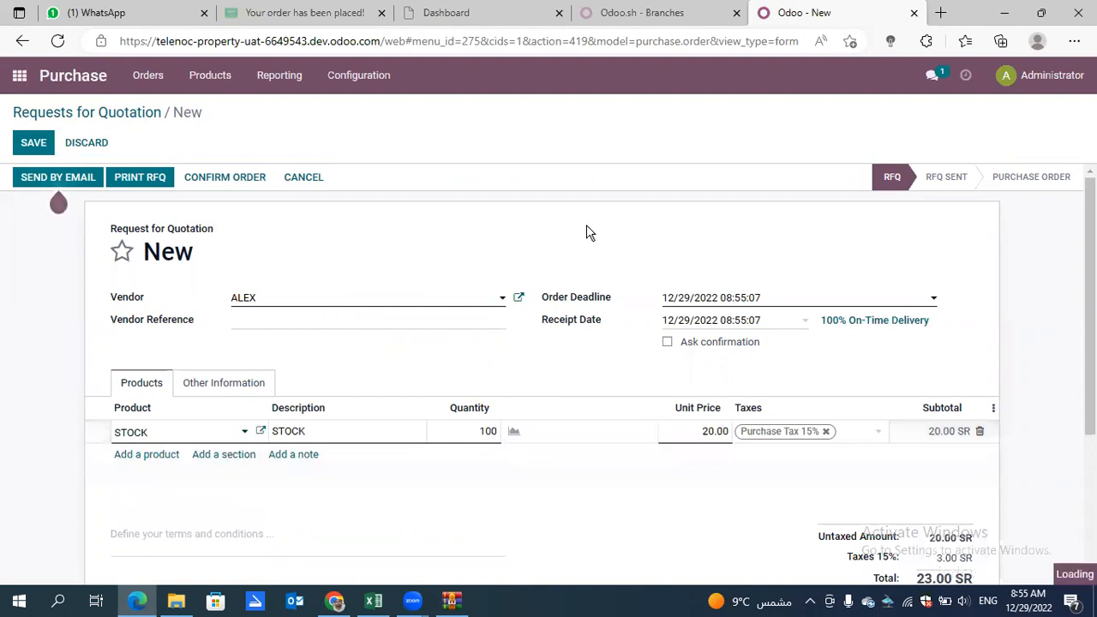
left_click(210, 177)
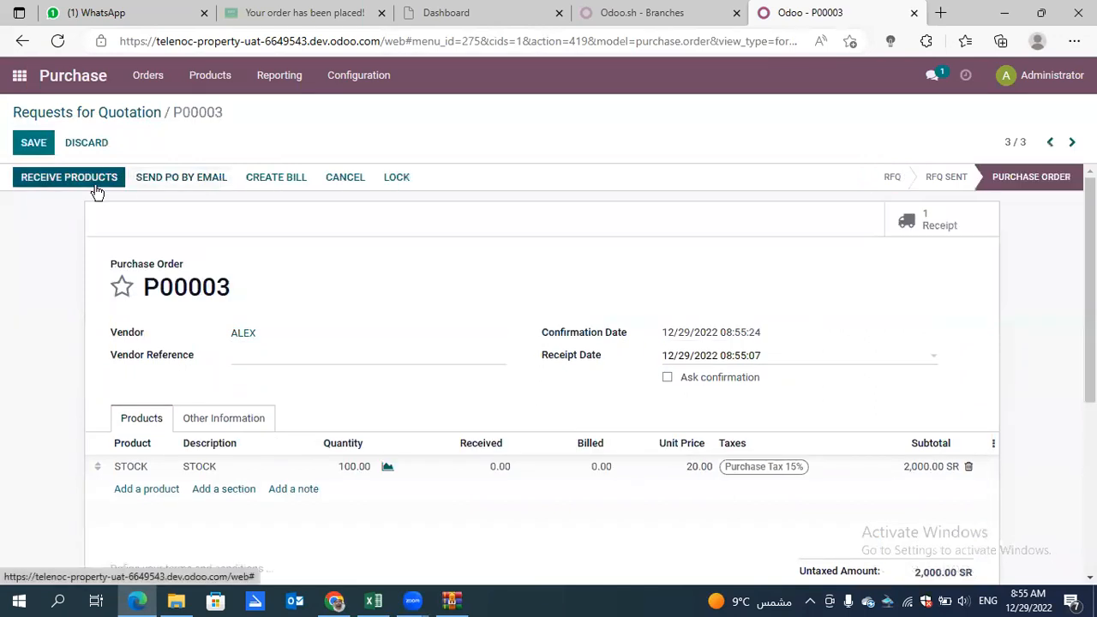
Step: Open the purchase order's receipt and validate it, applying the immediate transfer for all quantities
left_click(90, 180)
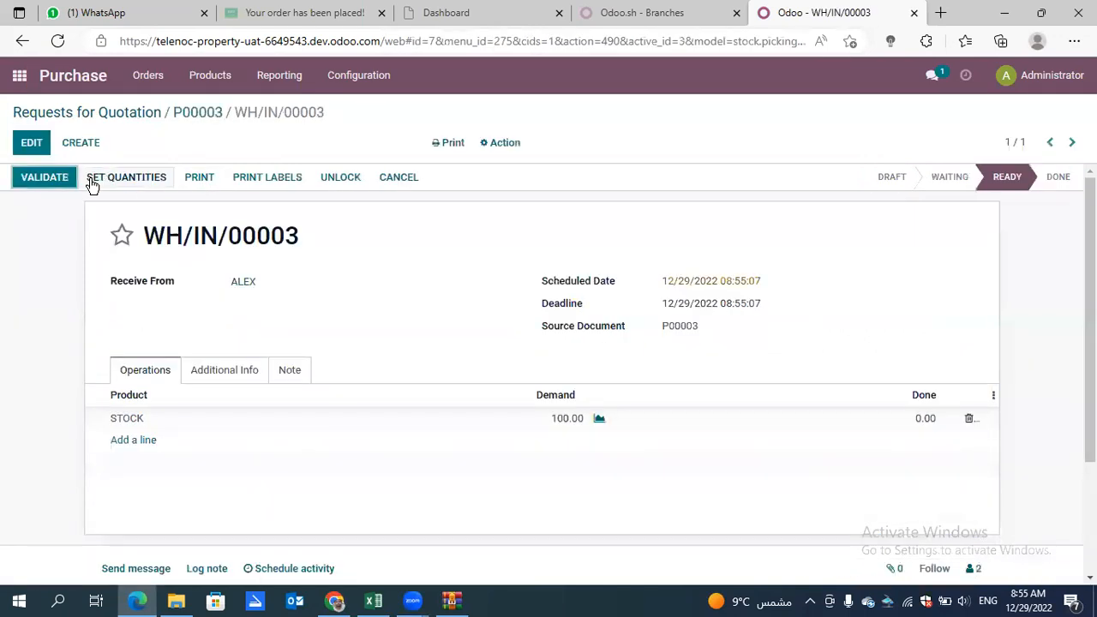
left_click(211, 107)
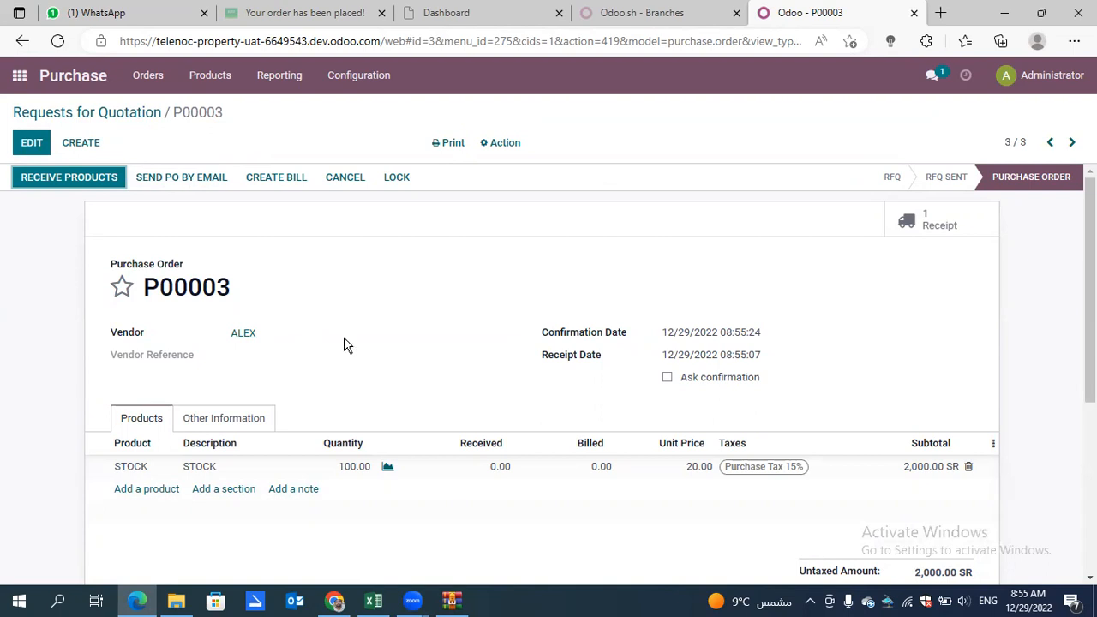
left_click(68, 178)
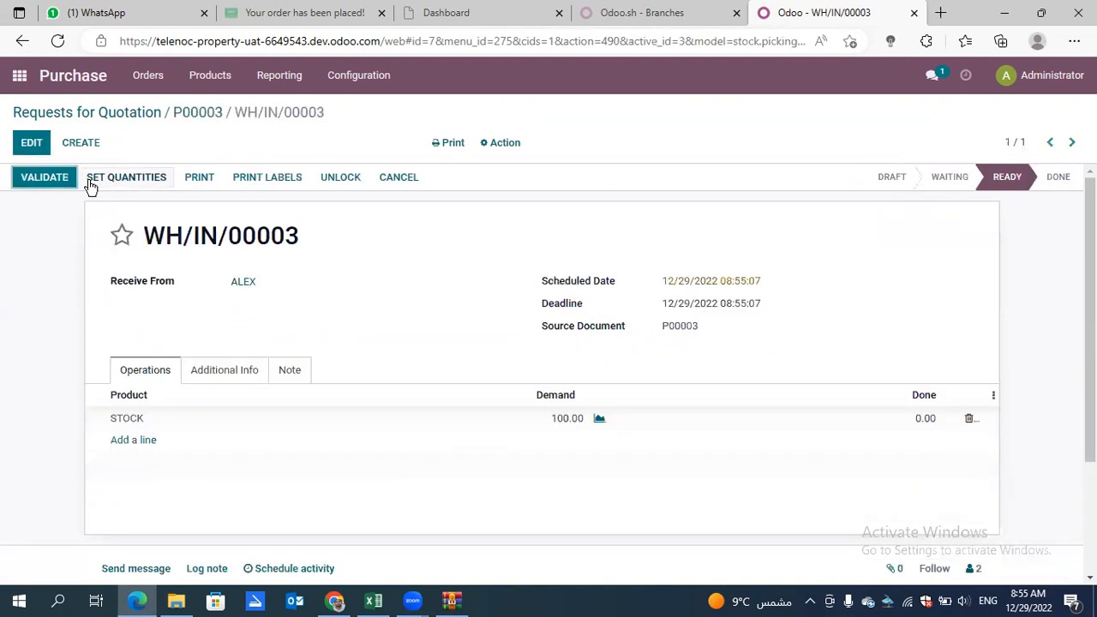
left_click(60, 179)
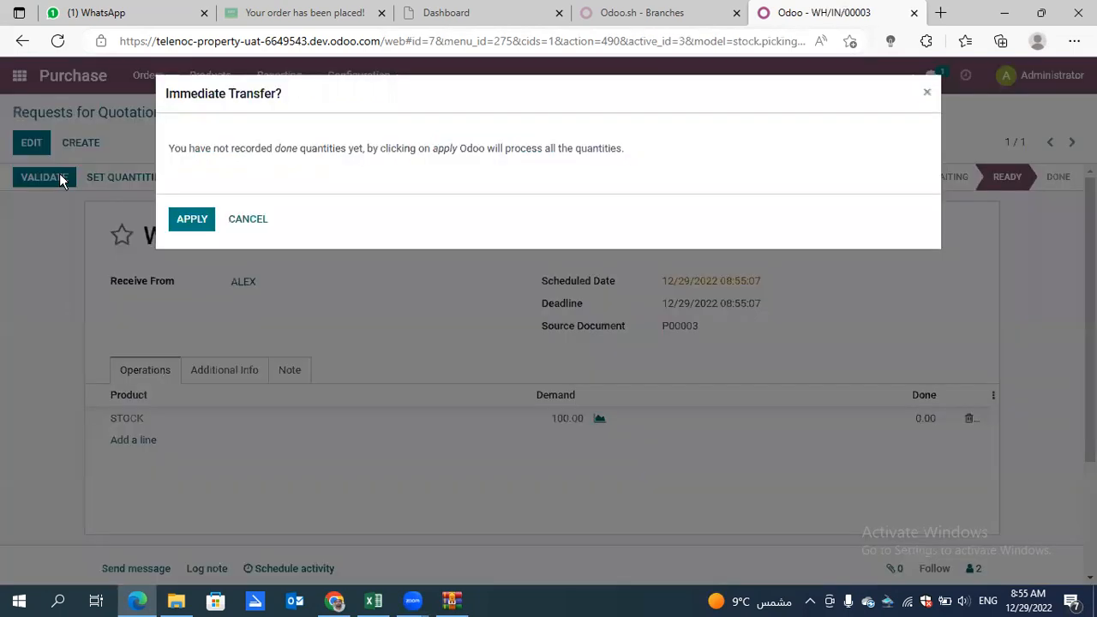
left_click(184, 227)
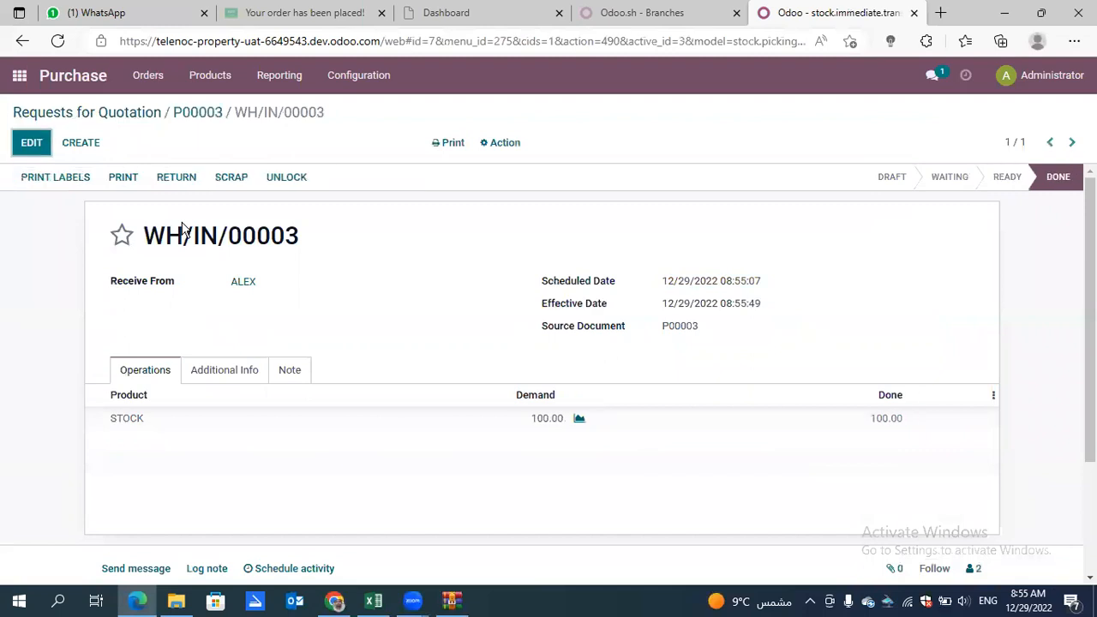
Step: Create a vendor bill from the received purchase order and try to confirm it
left_click(196, 113)
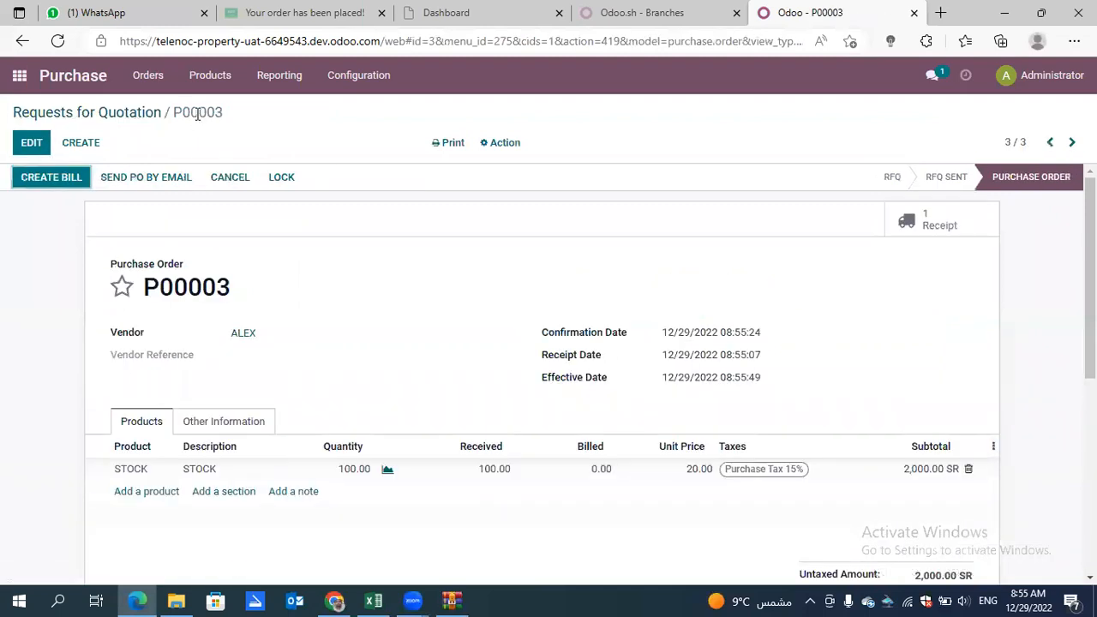
left_click(67, 179)
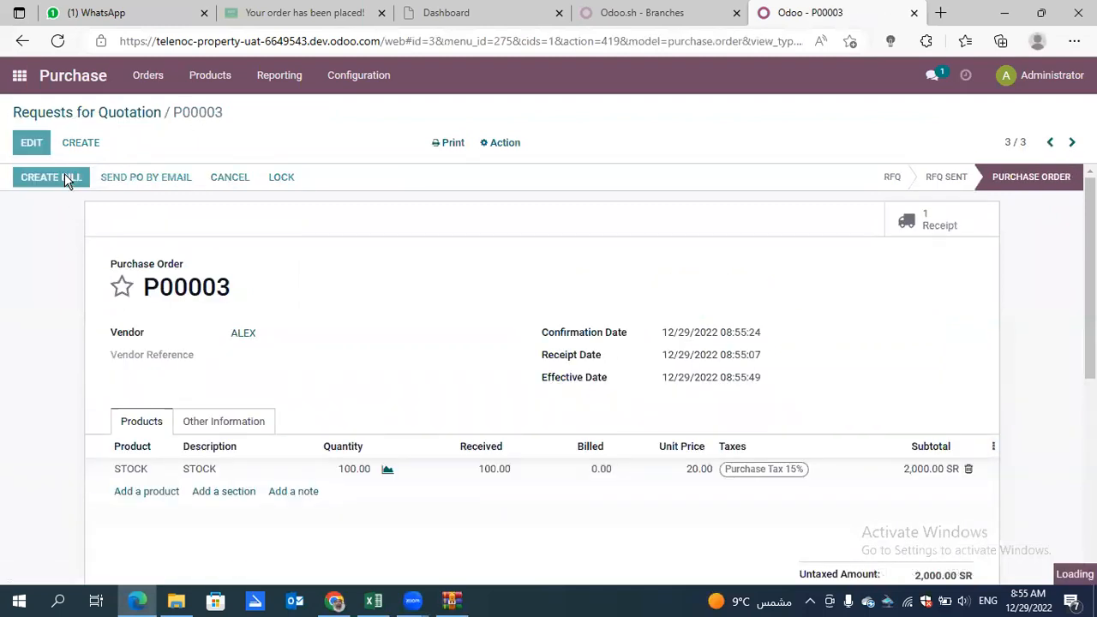
left_click(64, 177)
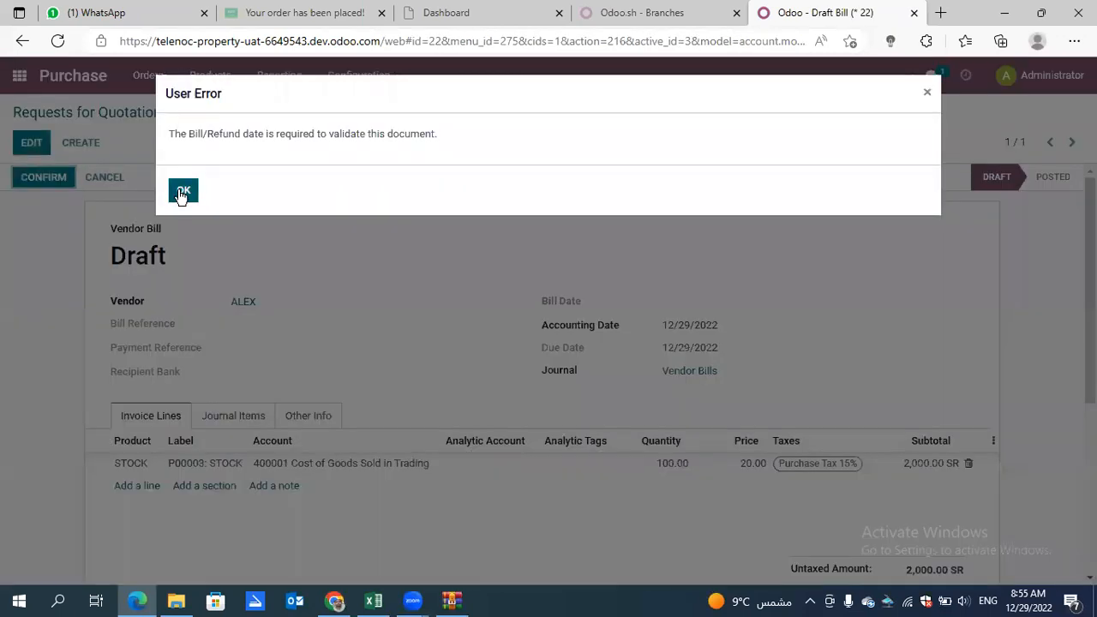
left_click(182, 192)
Step: Set the draft bill's bill date to 12/29/2022 and confirm the bill
left_click(34, 142)
left_click(764, 302)
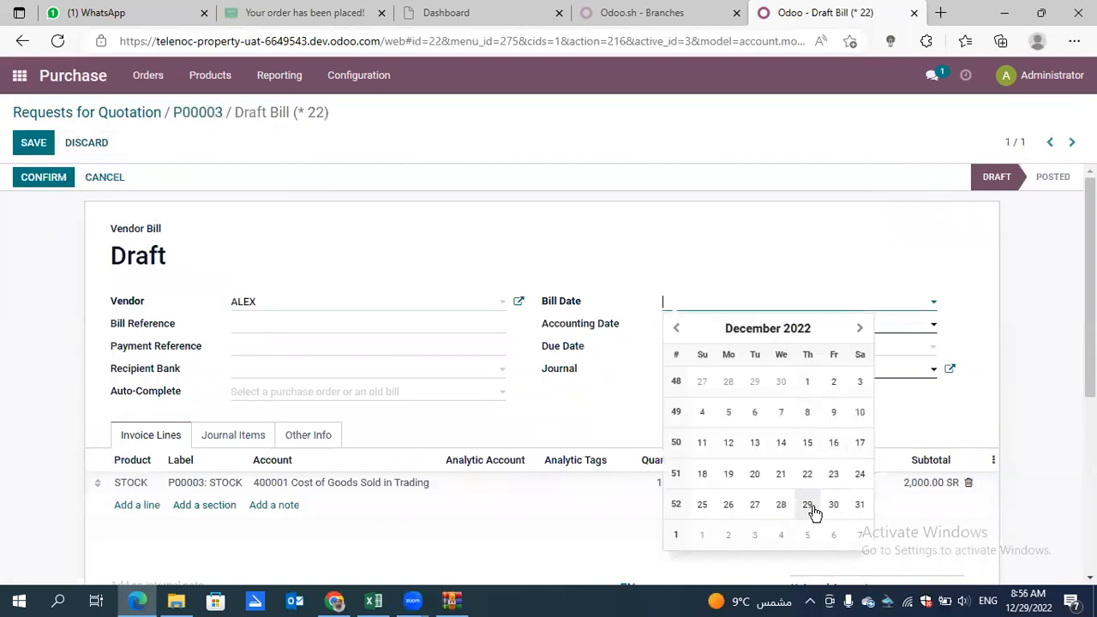
left_click(808, 505)
left_click(44, 177)
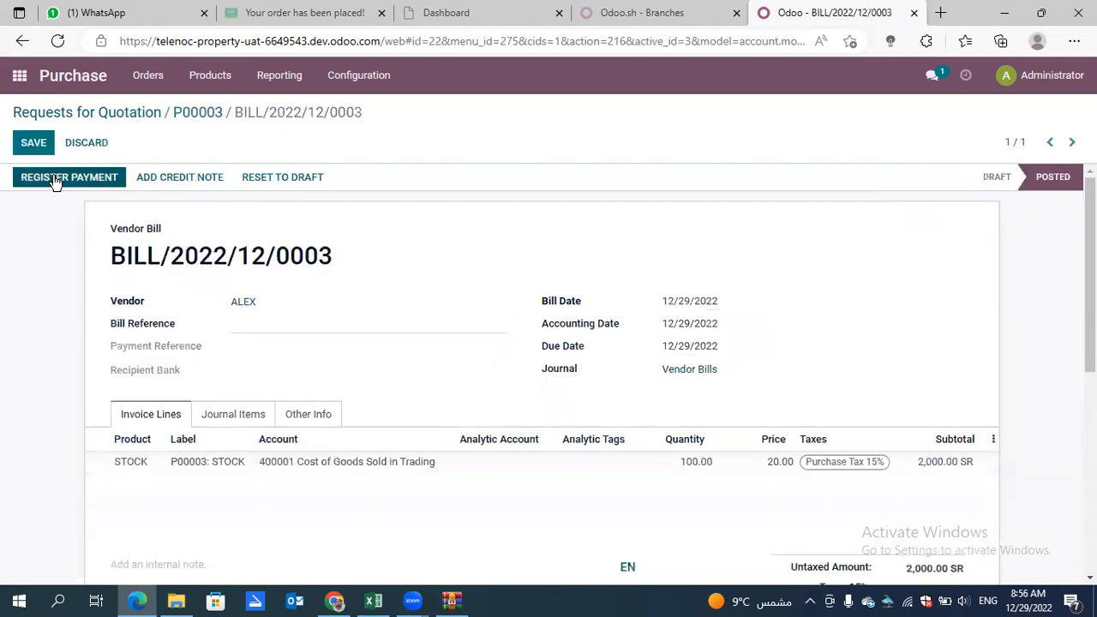
Step: Confirm the request for quotation for one unit of STOCK and create its vendor bill without receiving the product
left_click(216, 117)
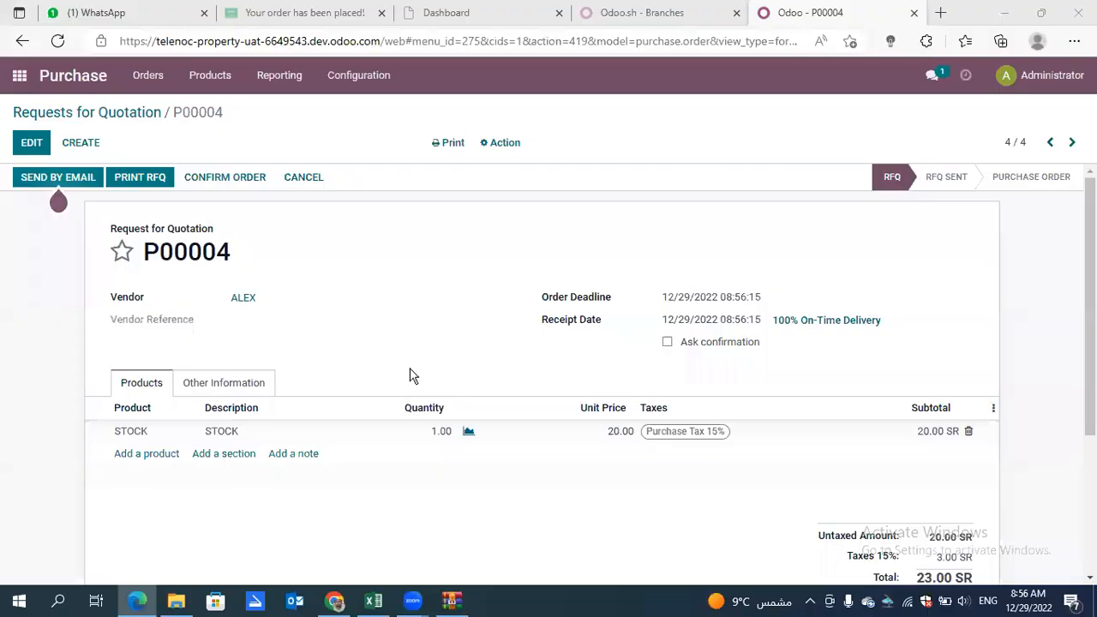
left_click(225, 178)
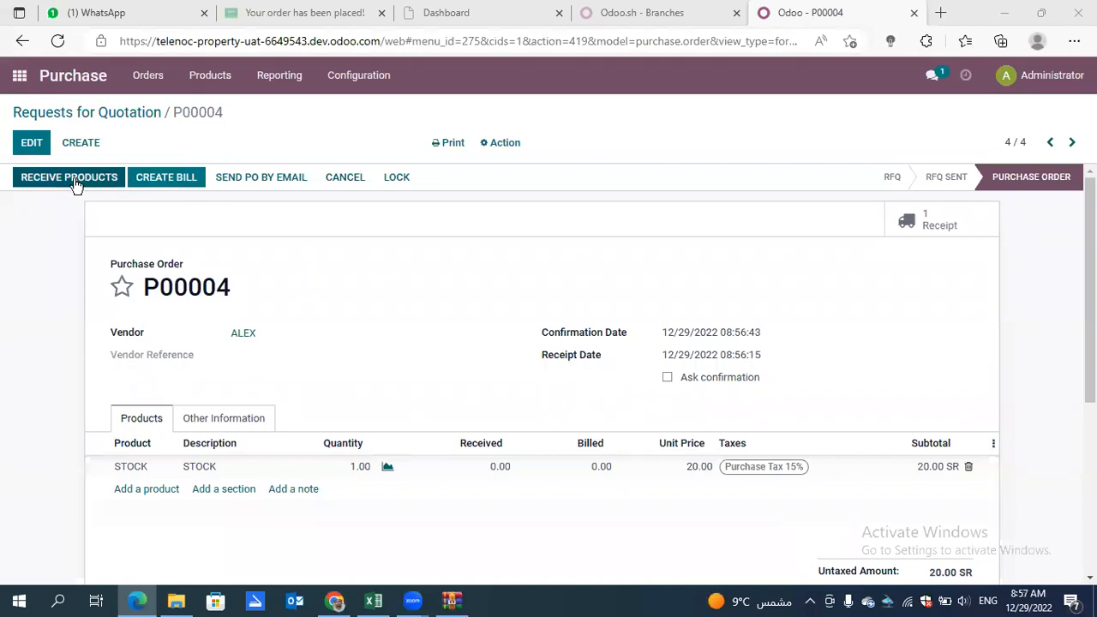
left_click(167, 184)
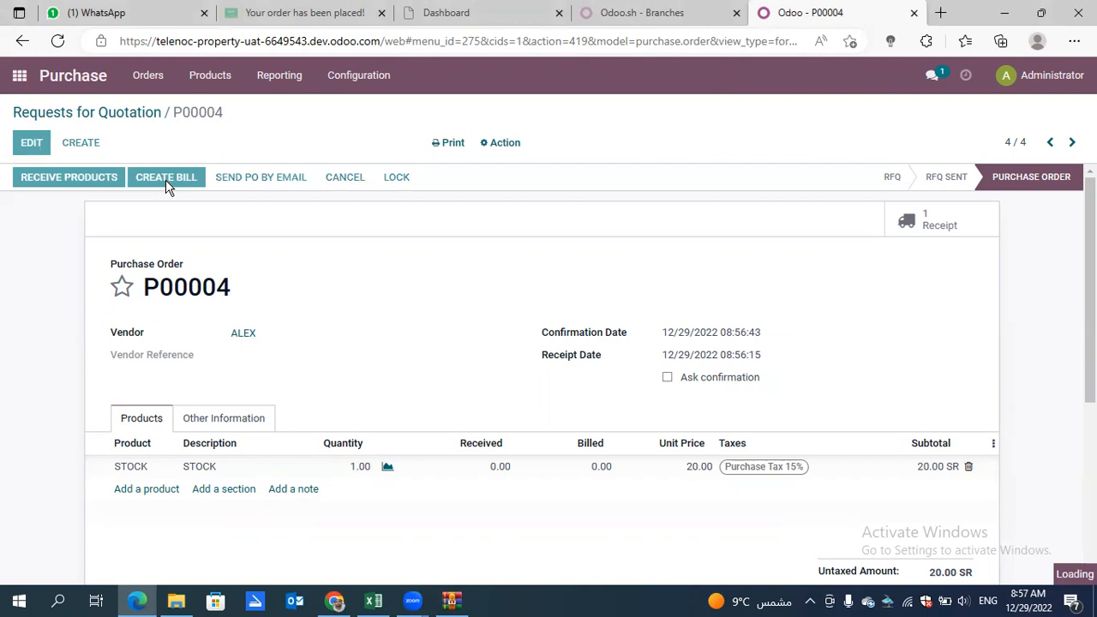
Step: Set the bill date to 12/29/2022 on the one-unit STOCK order's draft bill and confirm it
left_click(40, 182)
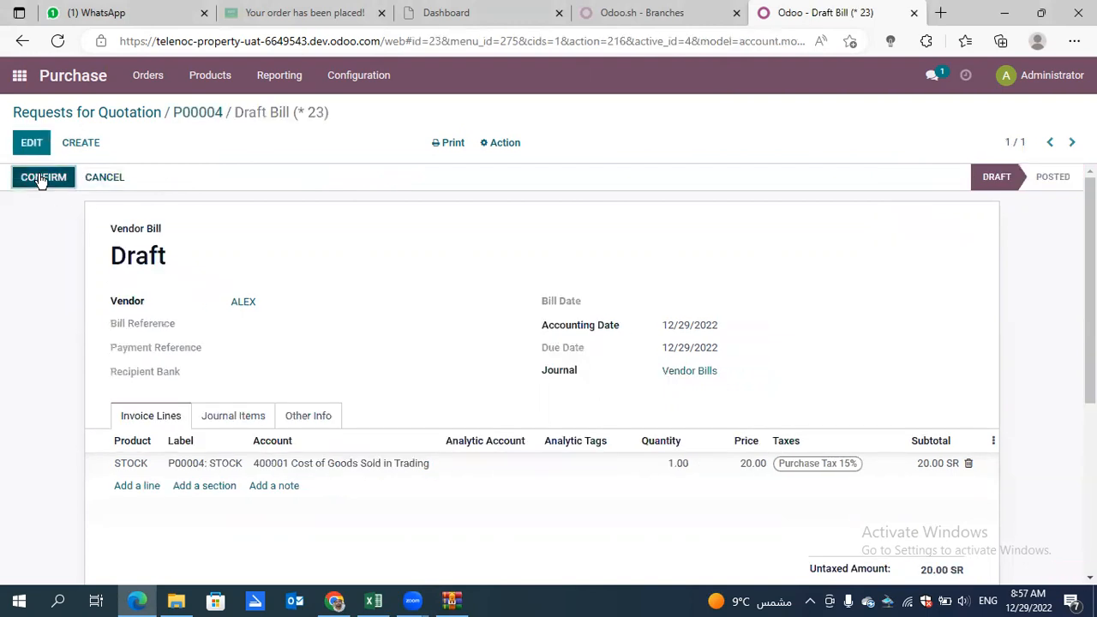
left_click(185, 191)
left_click(31, 142)
left_click(787, 296)
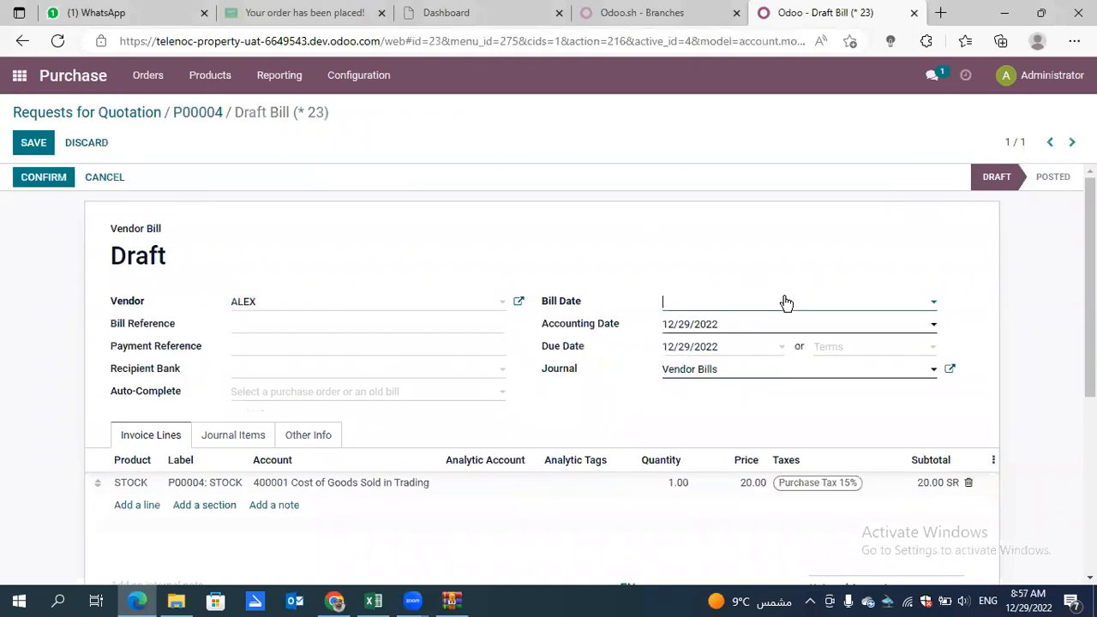
left_click(808, 506)
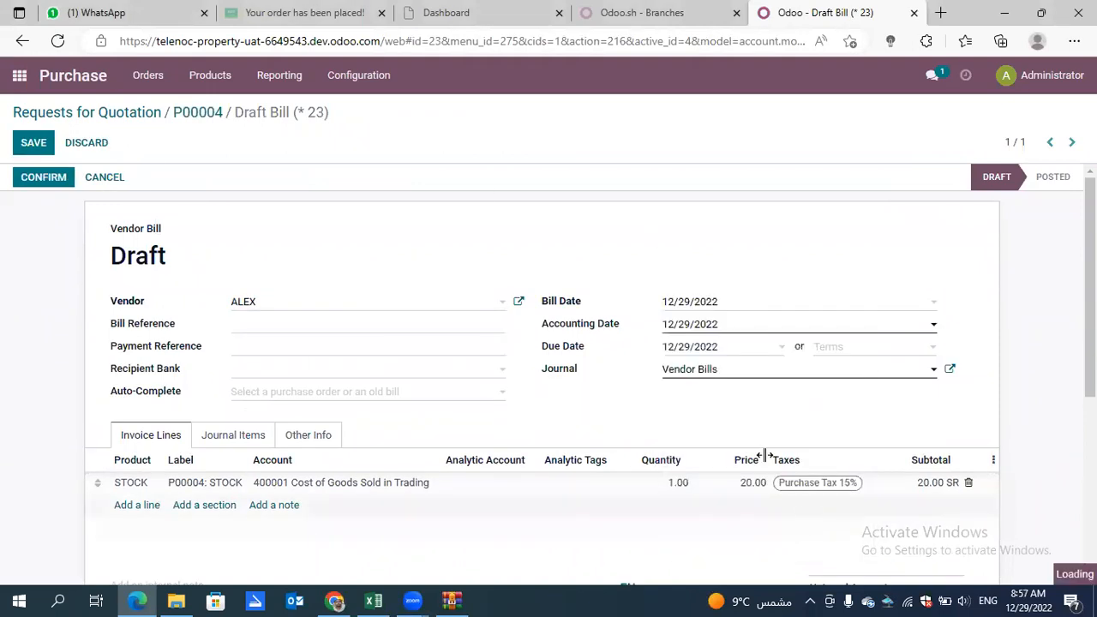
left_click(50, 179)
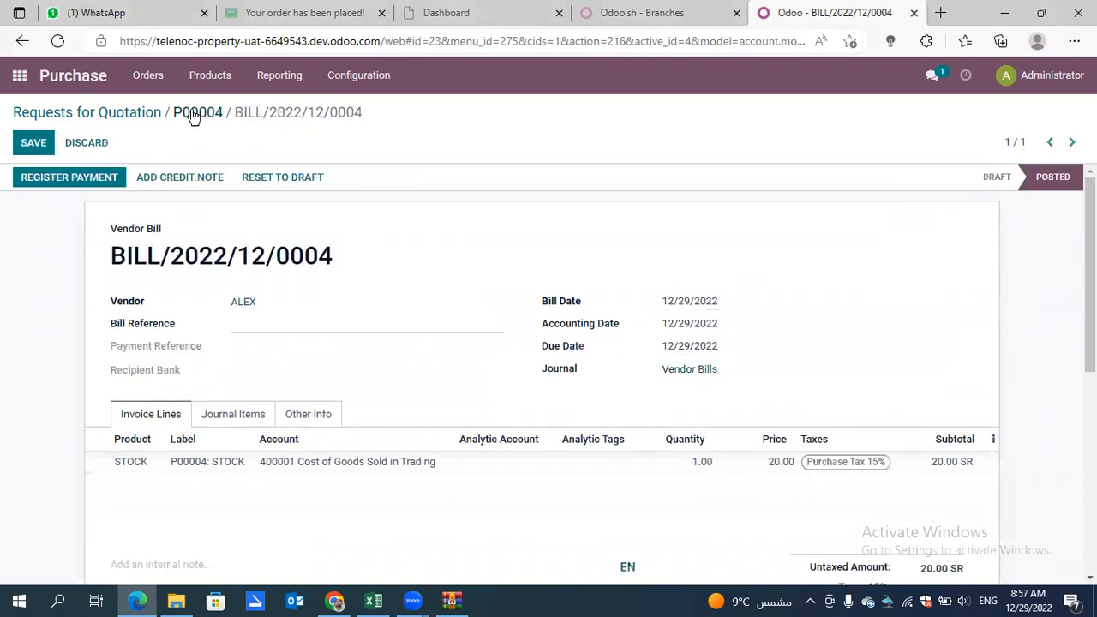
Step: Create another request for quotation from the list and choose the engineer contact as its vendor
left_click(143, 112)
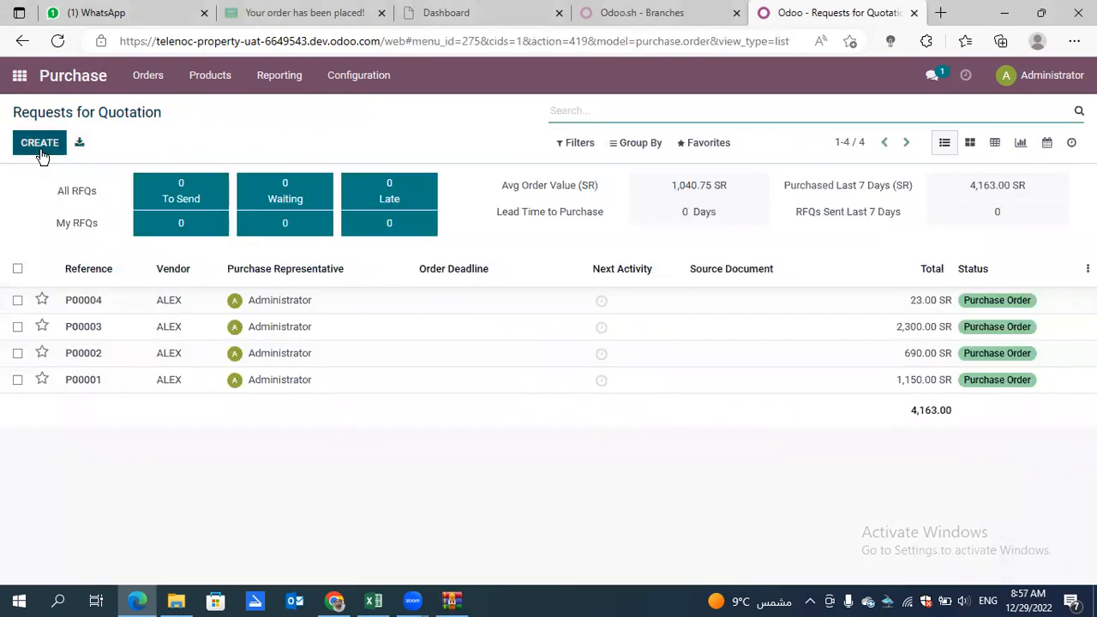
left_click(41, 147)
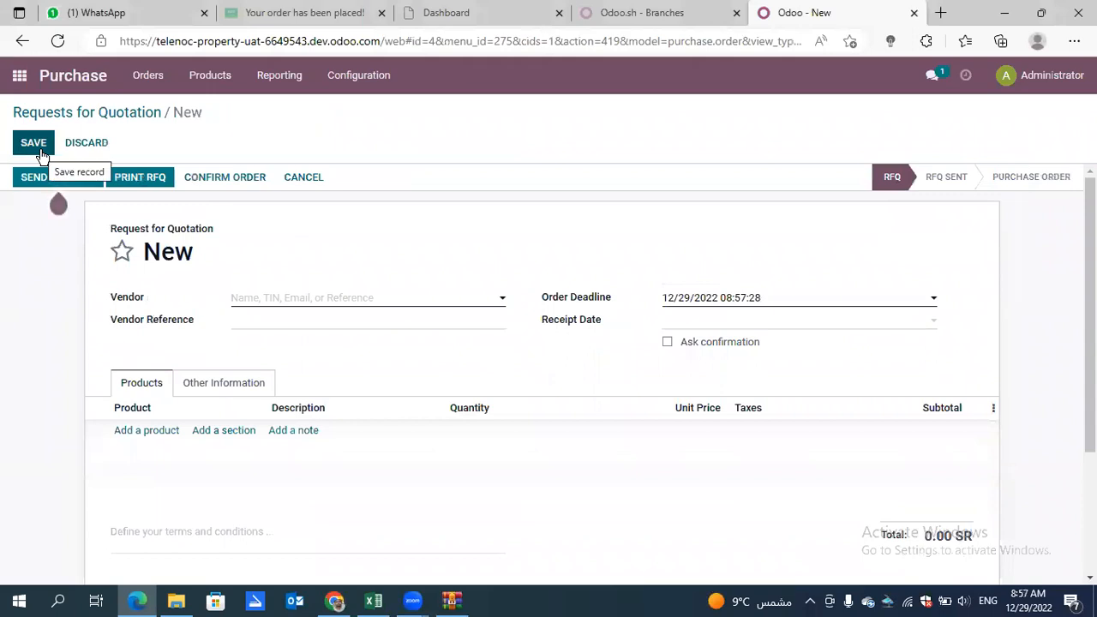
left_click(308, 302)
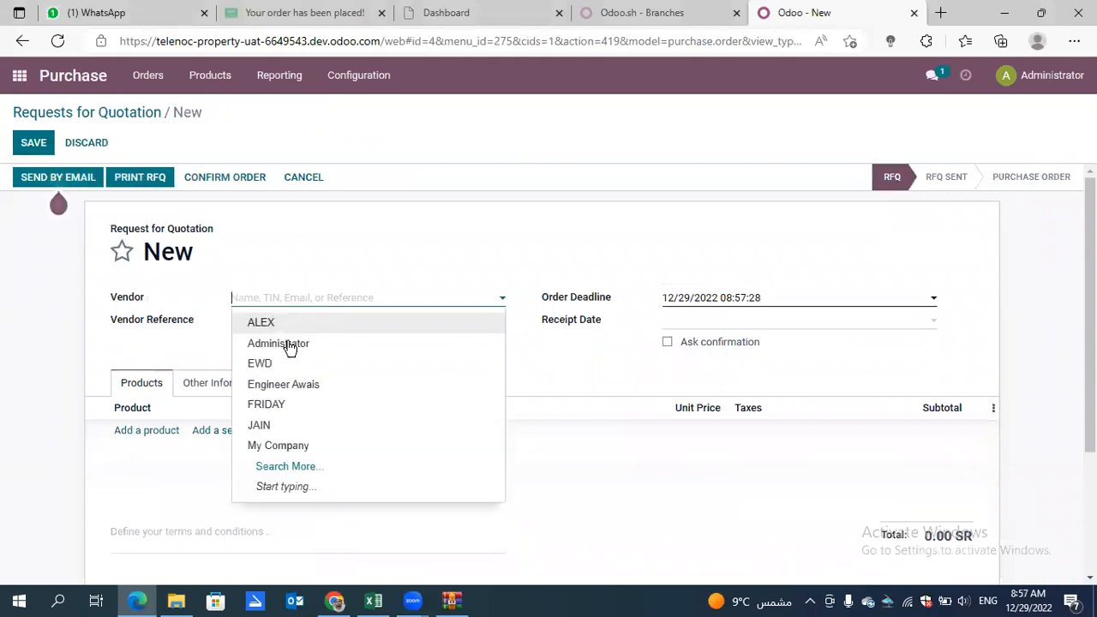
left_click(291, 383)
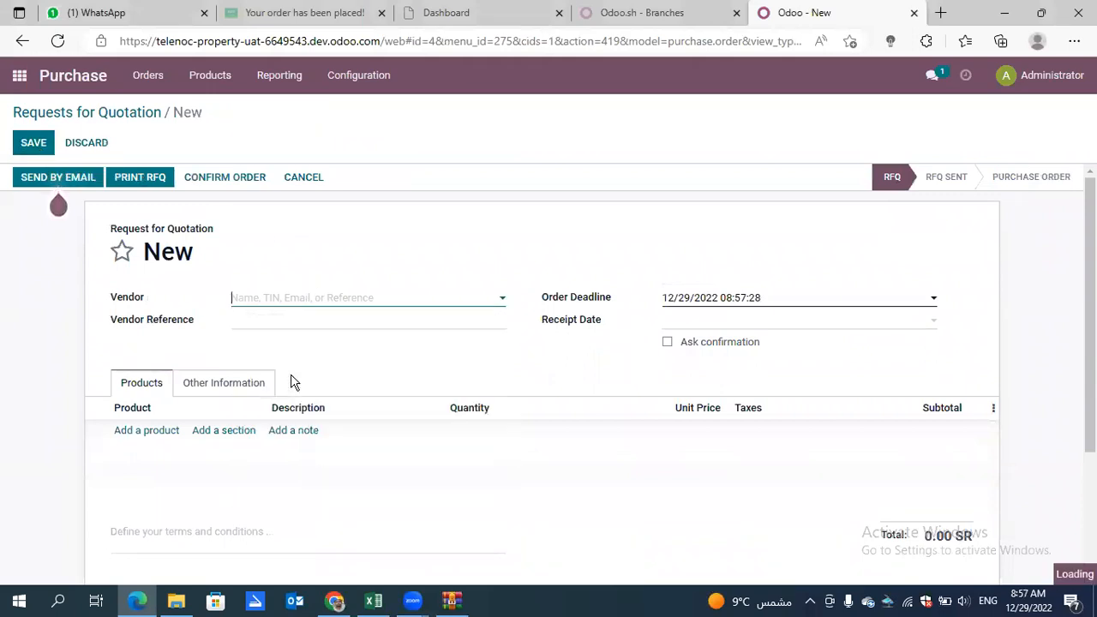
Step: Add 100 units of STOCK to the engineer vendor's request for quotation and confirm it as a purchase order
left_click(166, 429)
type("stock")
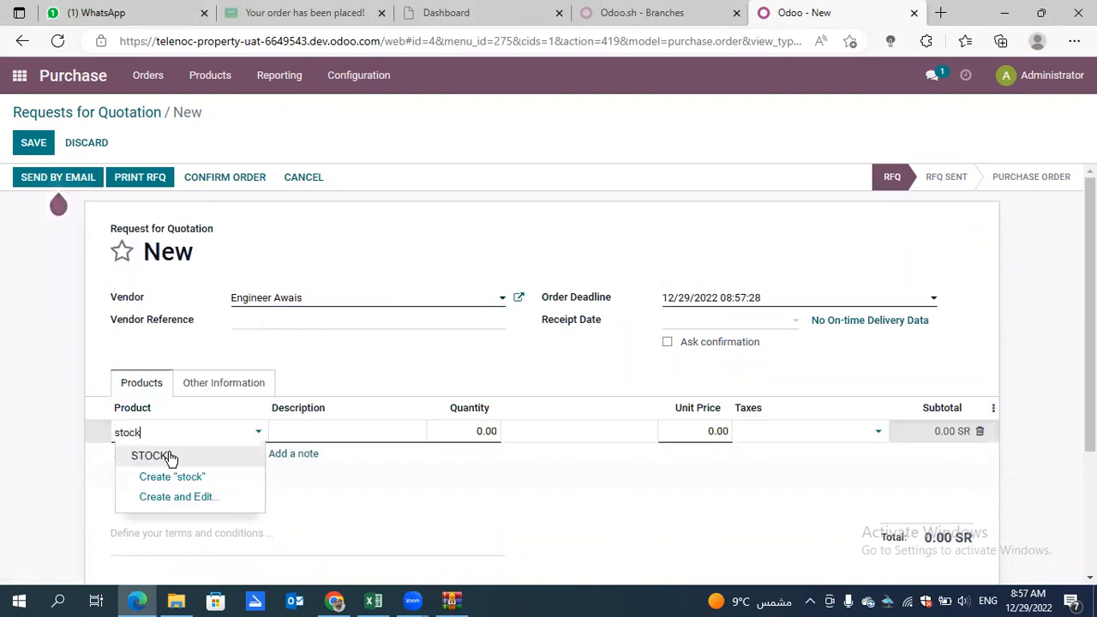
left_click(171, 458)
double_click(471, 436)
type("1")
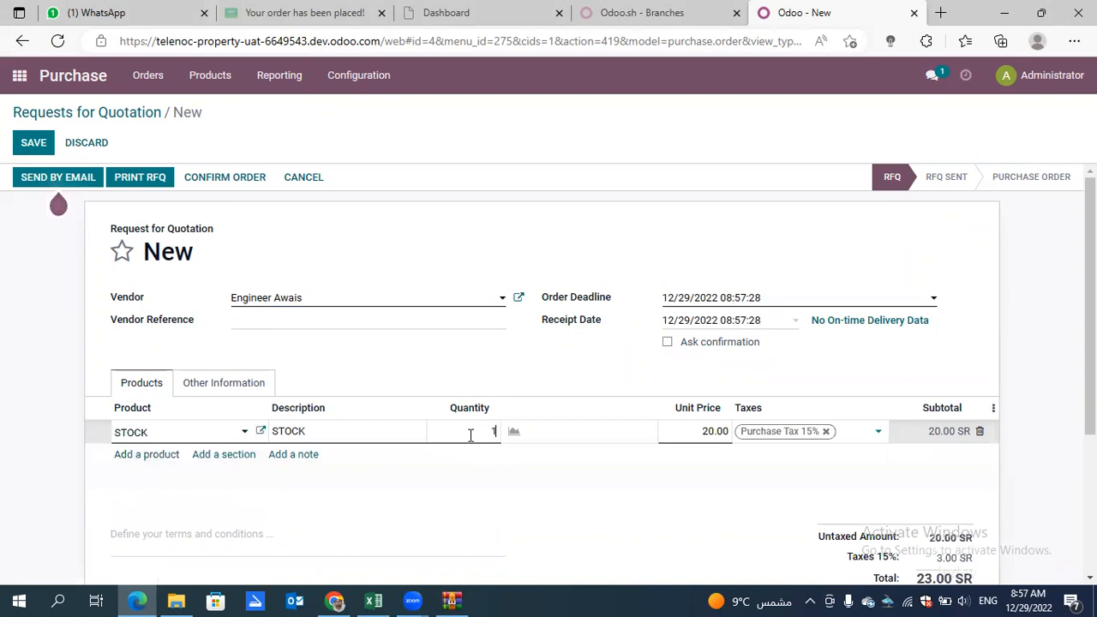
type("00")
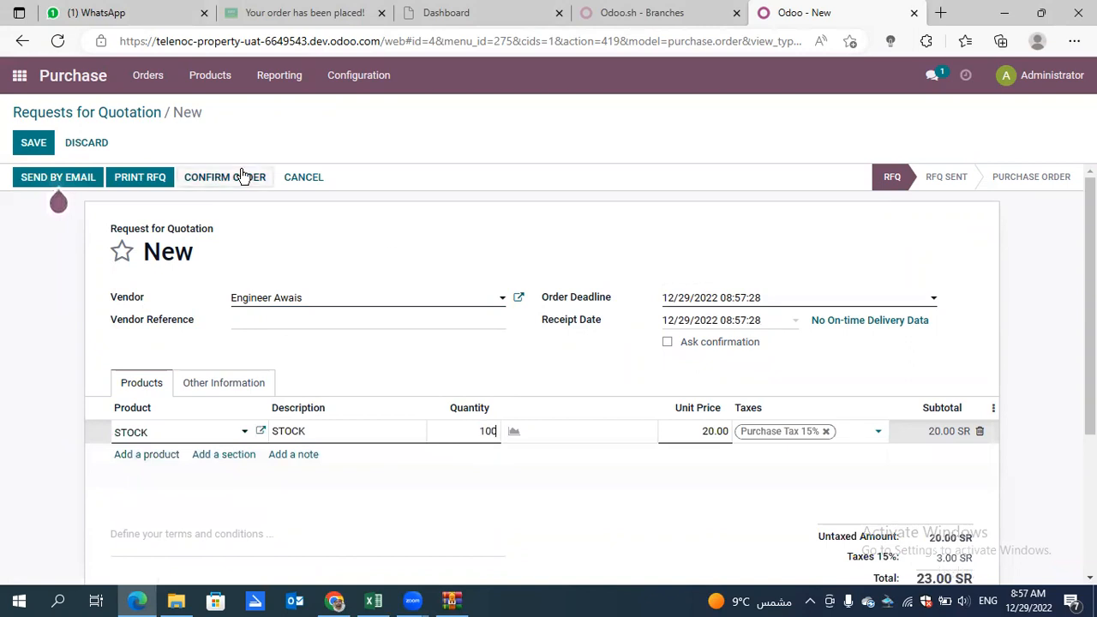
left_click(242, 176)
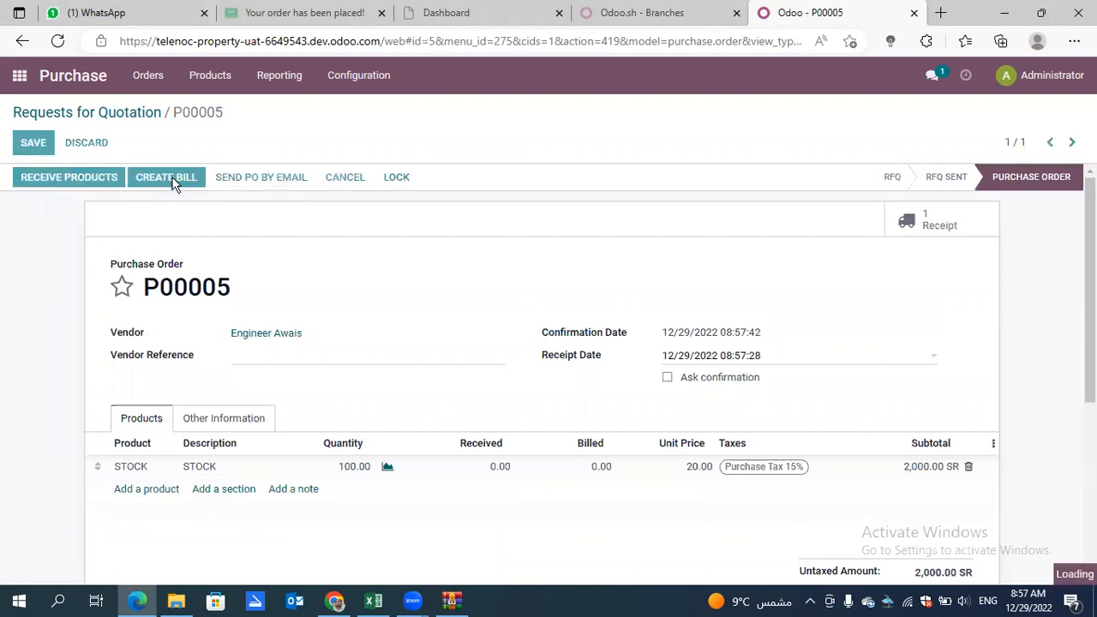
Step: Create the vendor bill for the 100-unit STOCK purchase order, set its bill date to 12/29/2022 and confirm it
left_click(33, 142)
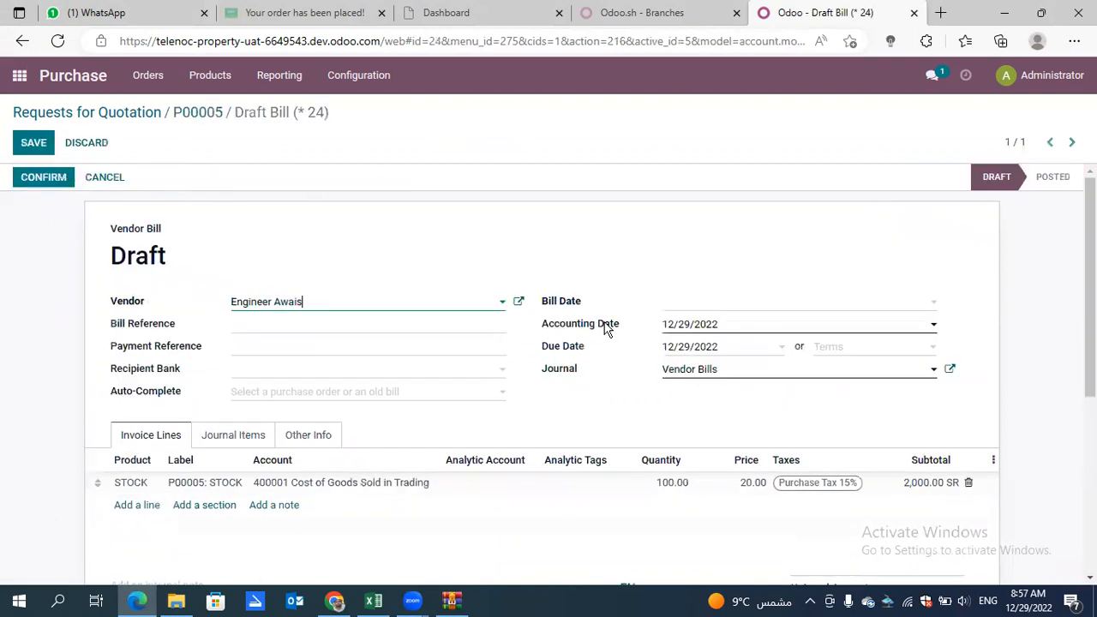
left_click(683, 305)
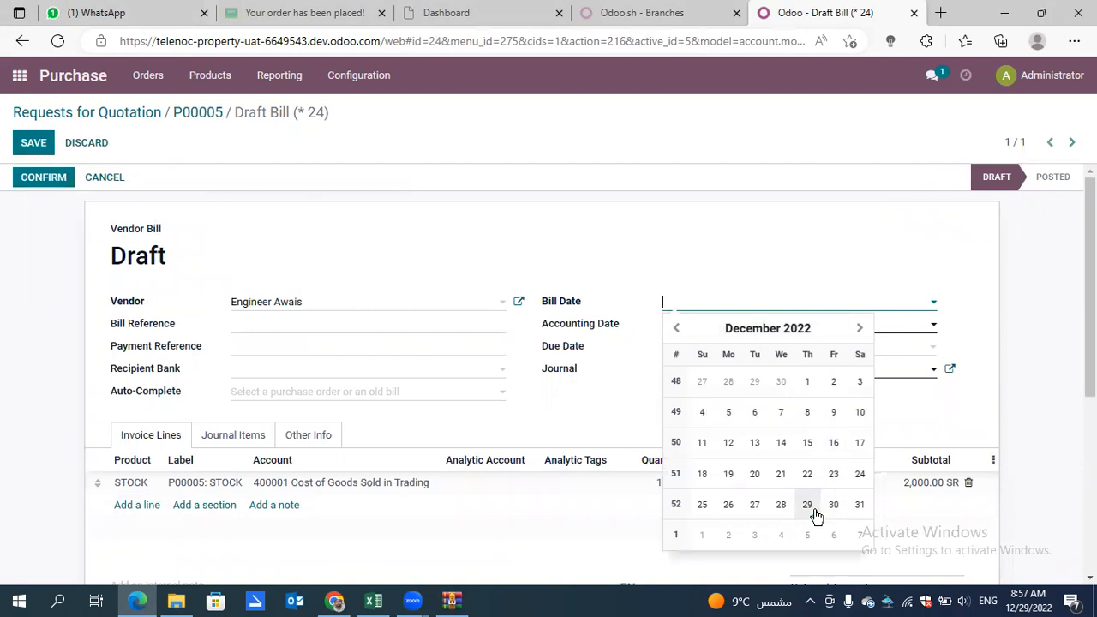
left_click(808, 511)
left_click(44, 178)
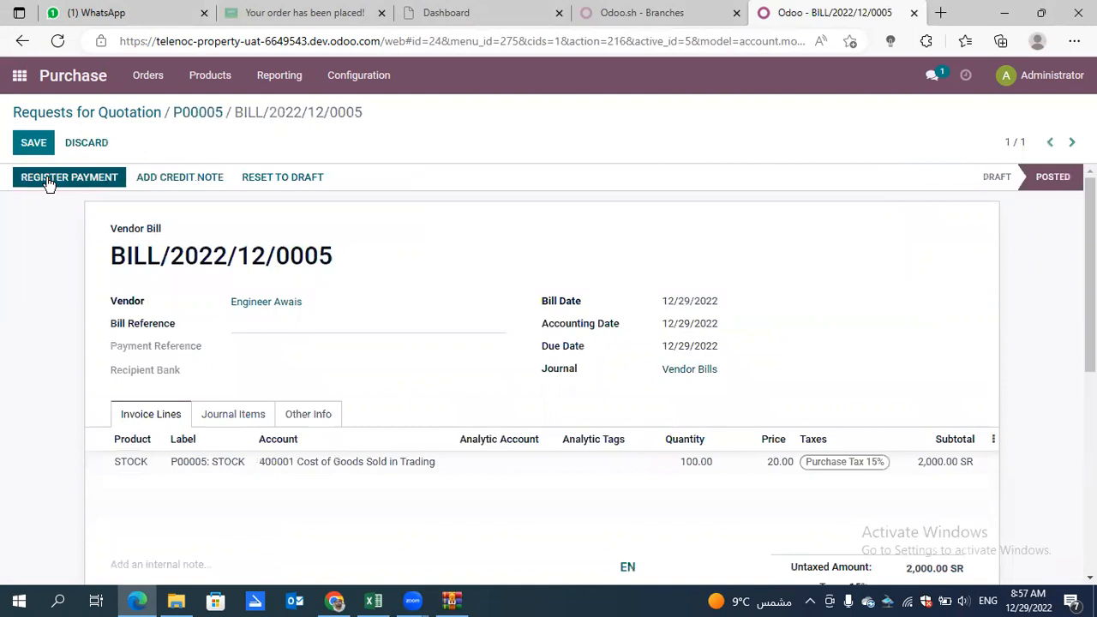
Step: Validate both ready receipts together from the Inventory receipts list
left_click(23, 81)
left_click(853, 221)
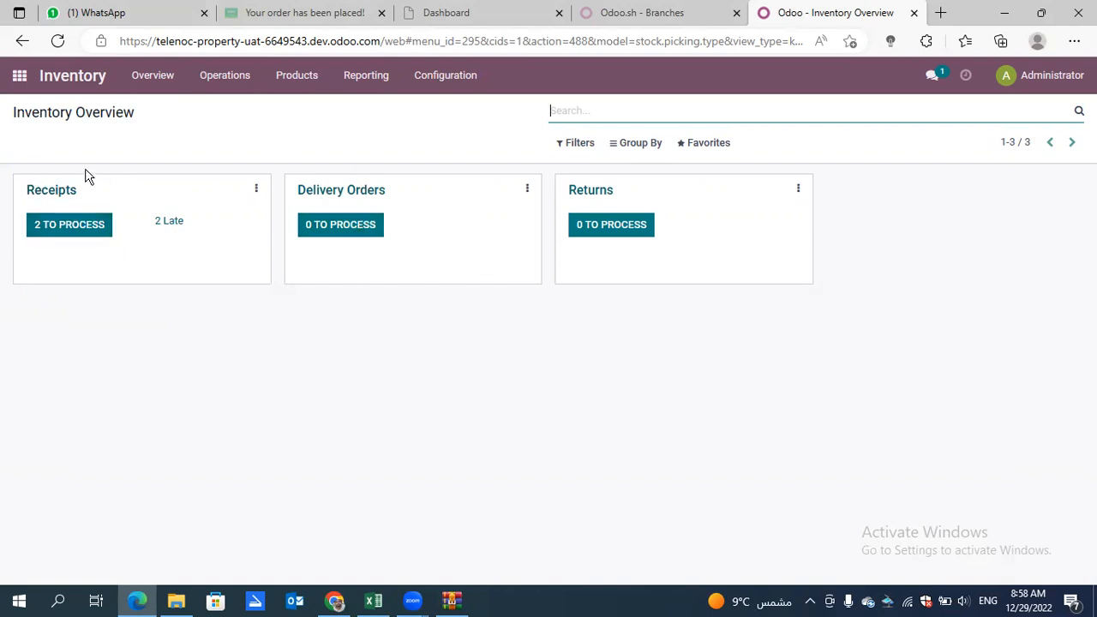
left_click(80, 233)
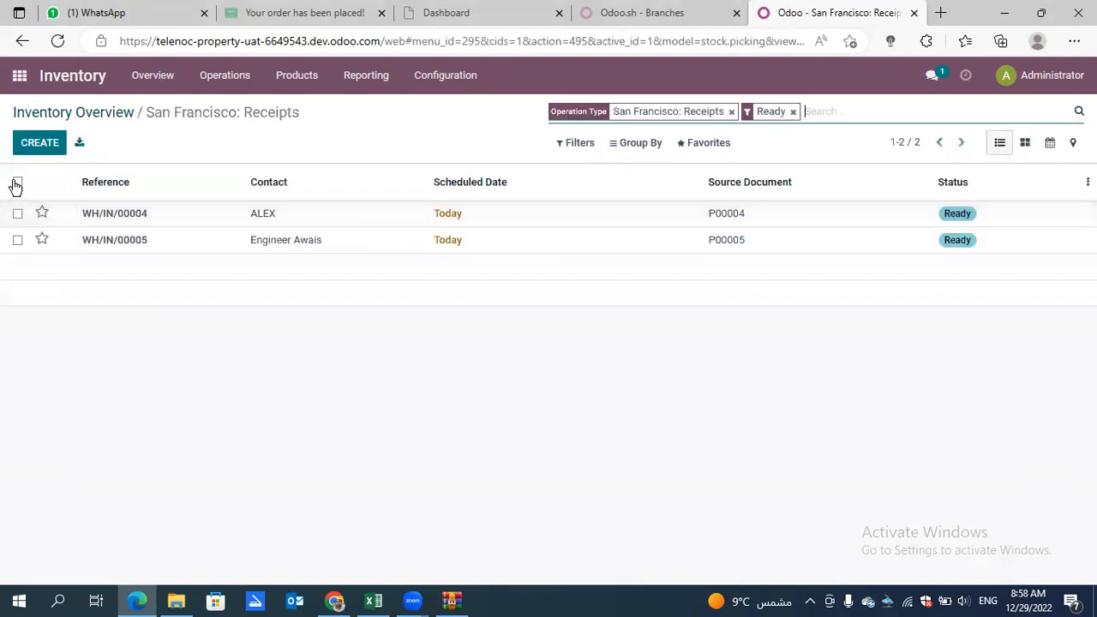
left_click(17, 184)
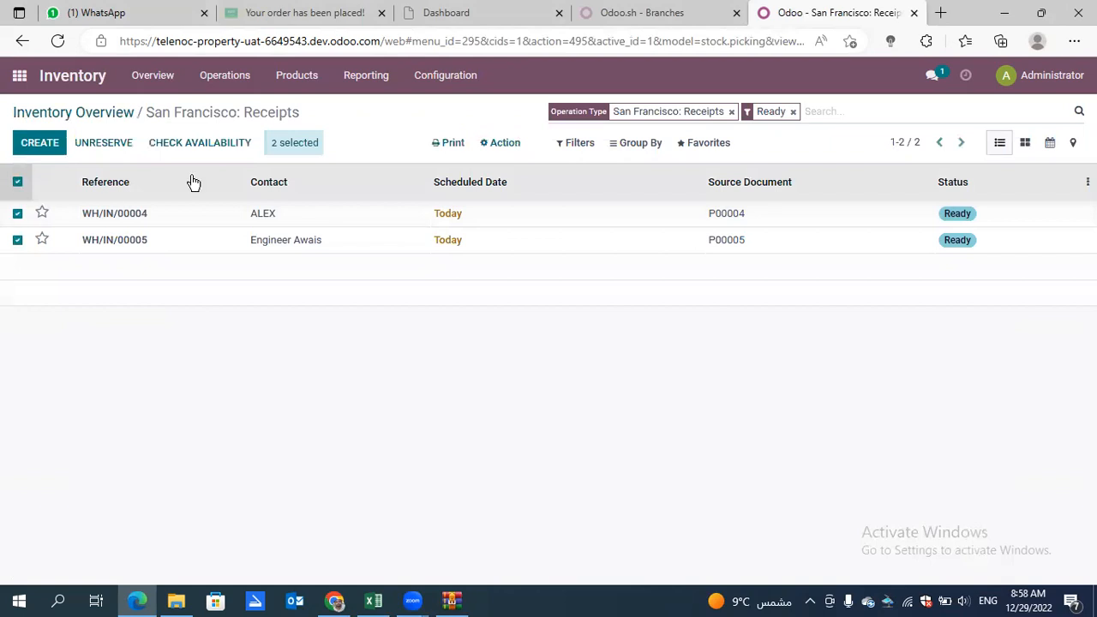
left_click(511, 144)
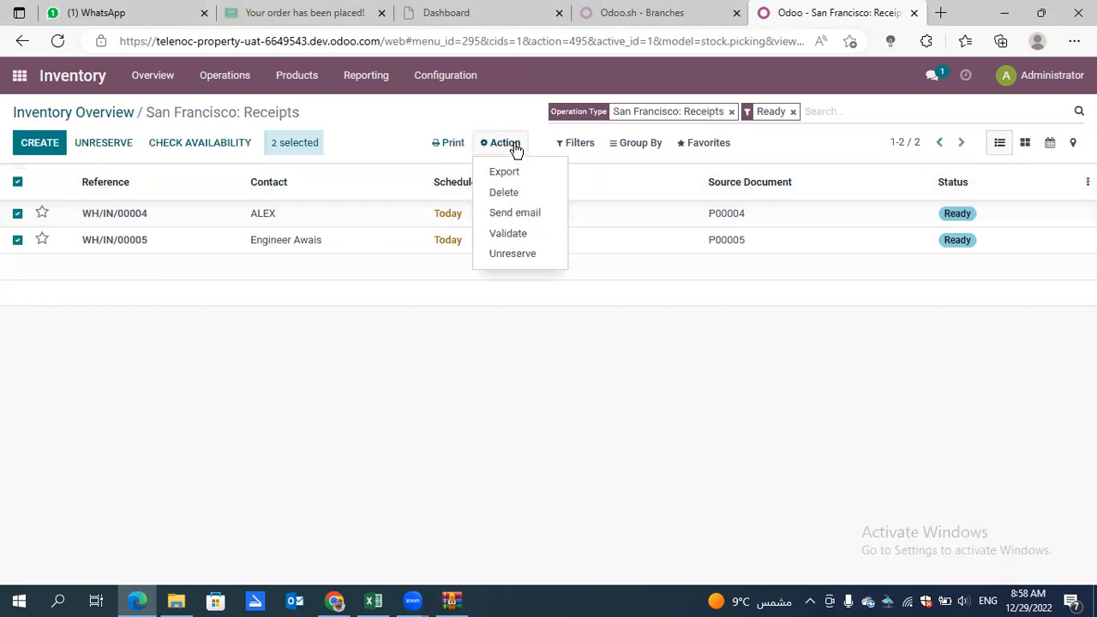
left_click(519, 242)
left_click(197, 347)
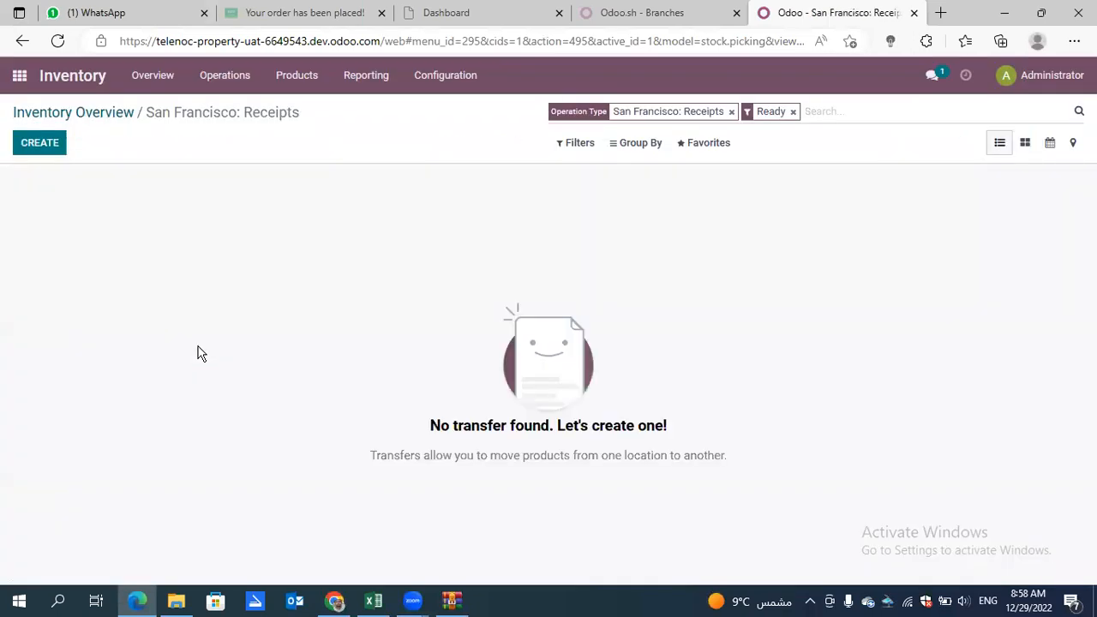
Step: Remove the My Quotations filter from the Sales quotations list and open the newest sales order's invoice
left_click(20, 82)
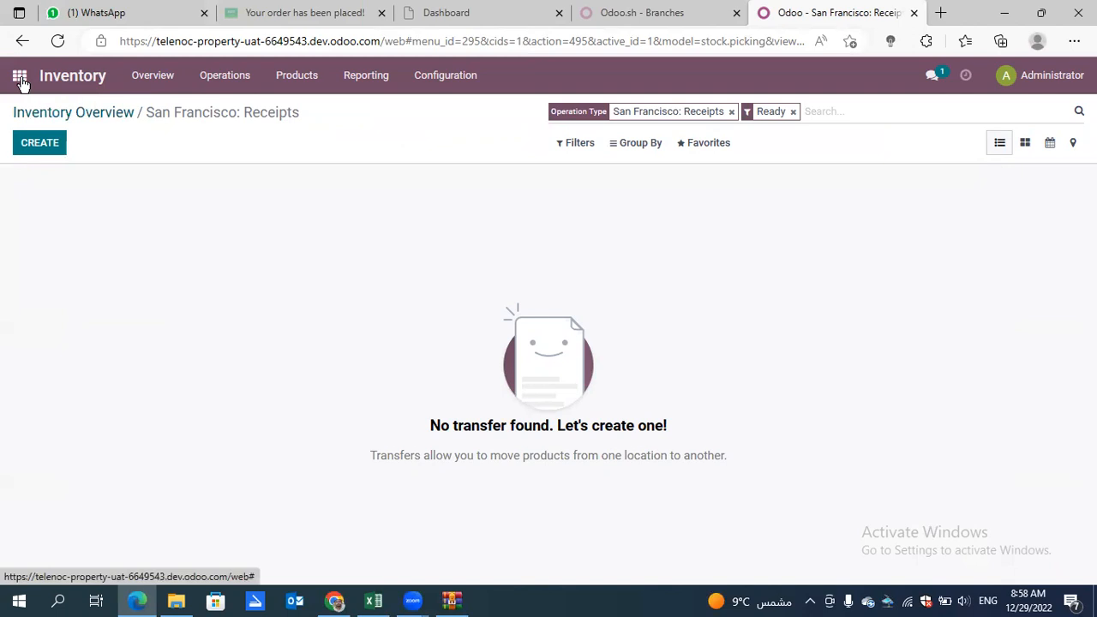
left_click(501, 208)
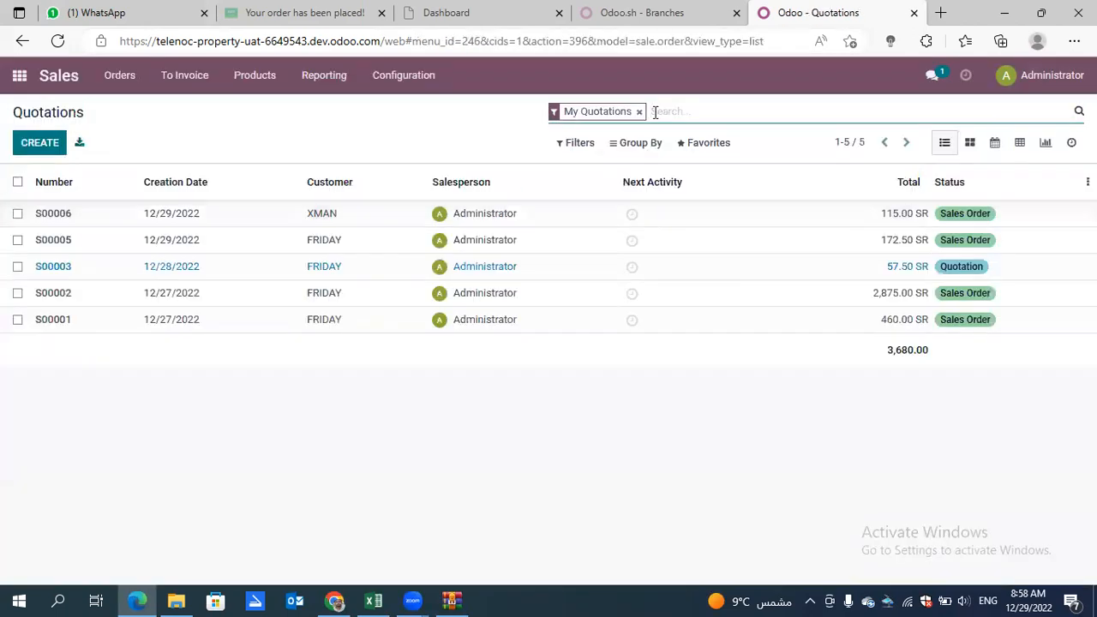
key("BackSpace")
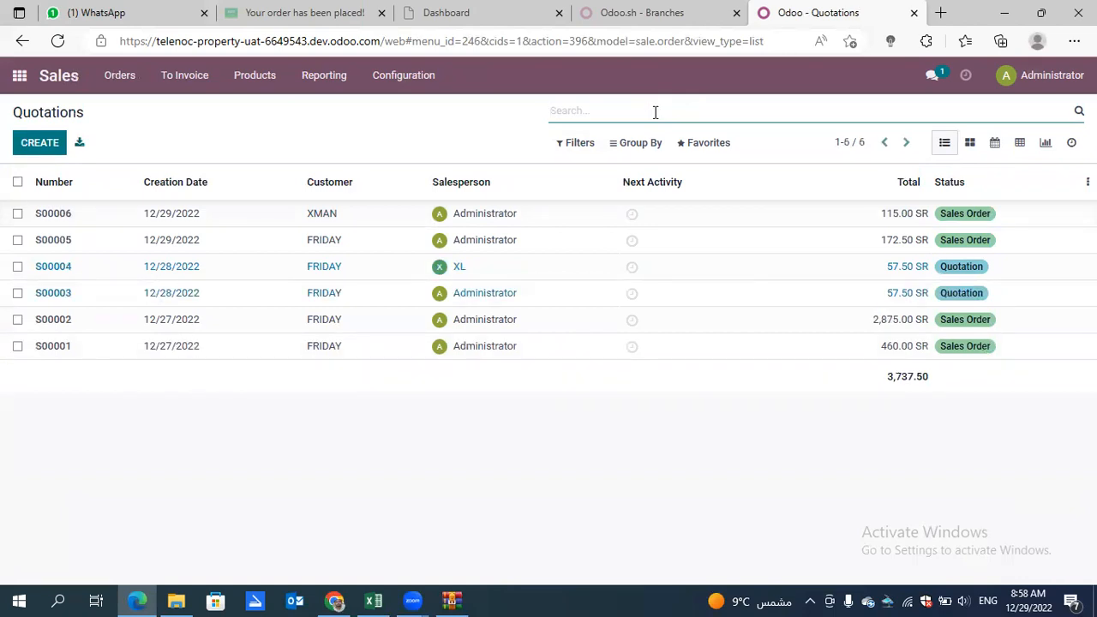
left_click(287, 225)
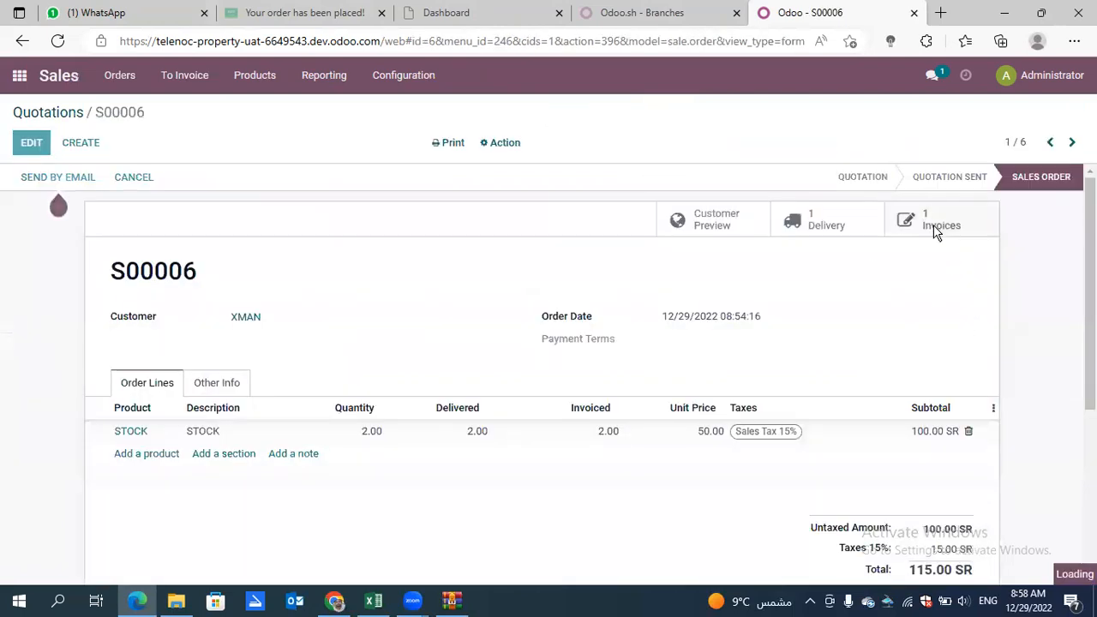
Step: Print the customer invoice with the Invoices report, open the PDF and select its source order number
left_click(451, 142)
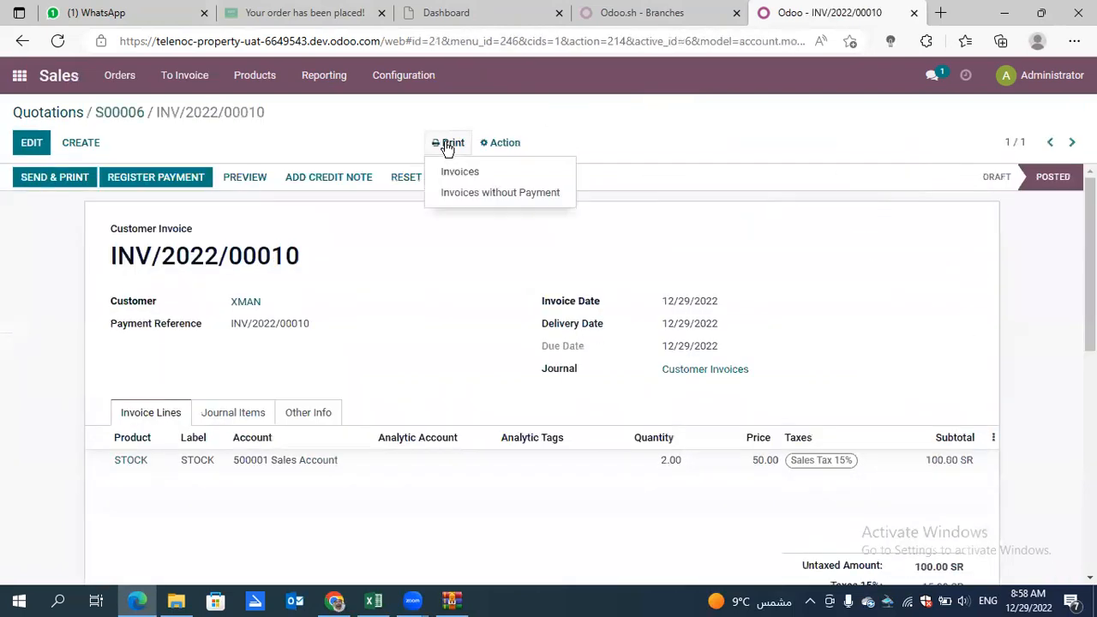
left_click(461, 171)
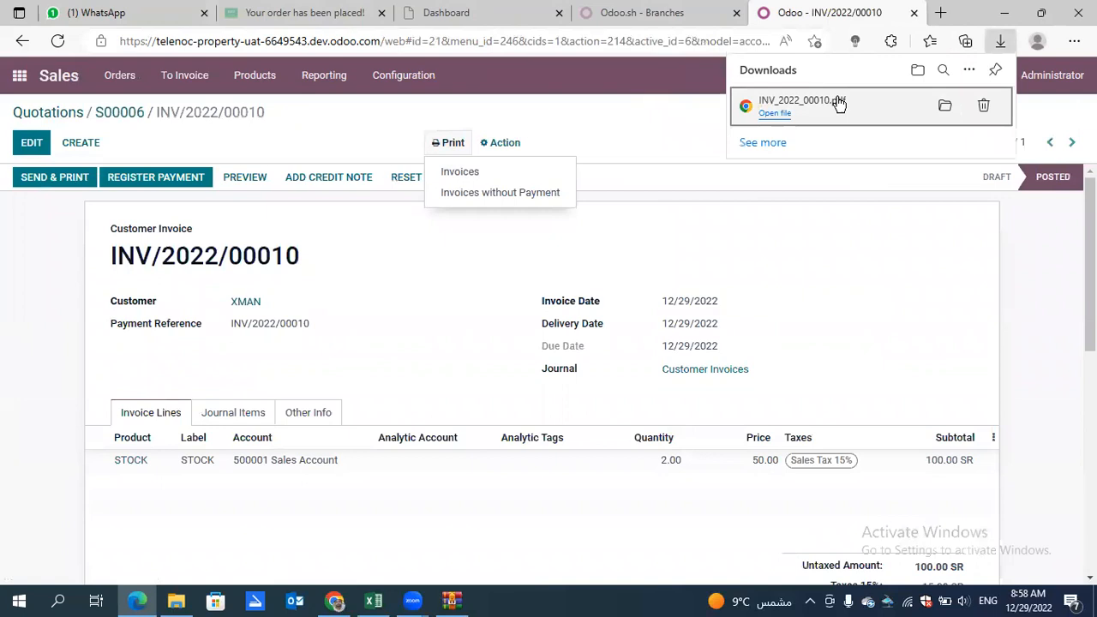
left_click(839, 102)
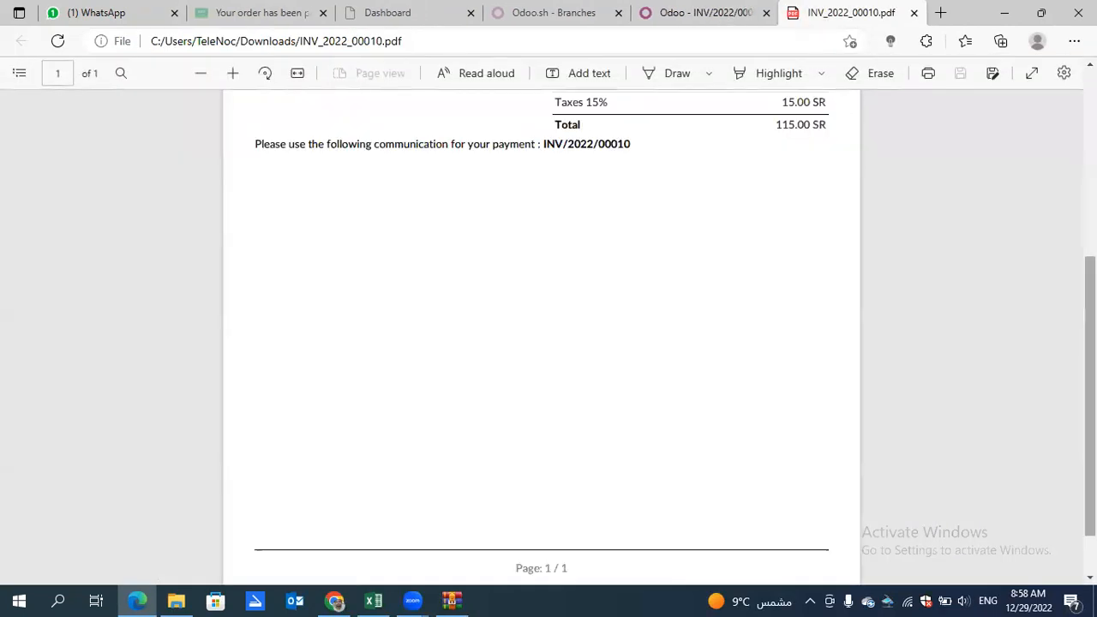
scroll(837, 103, "up", 5)
scroll(541, 335, "up", 2)
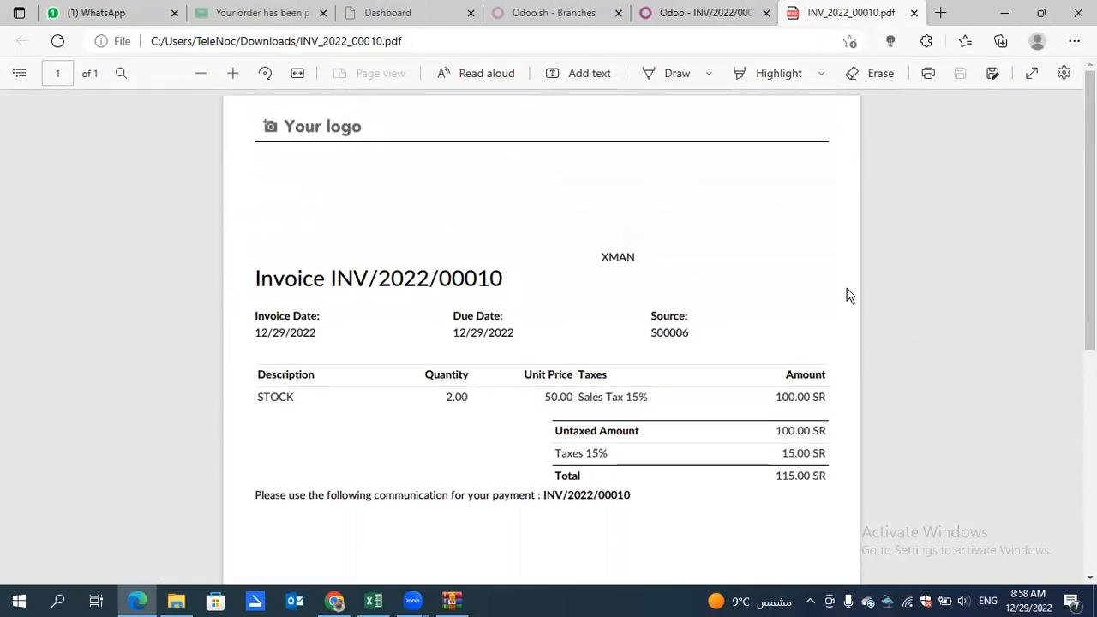
left_click_drag(693, 334, 645, 346)
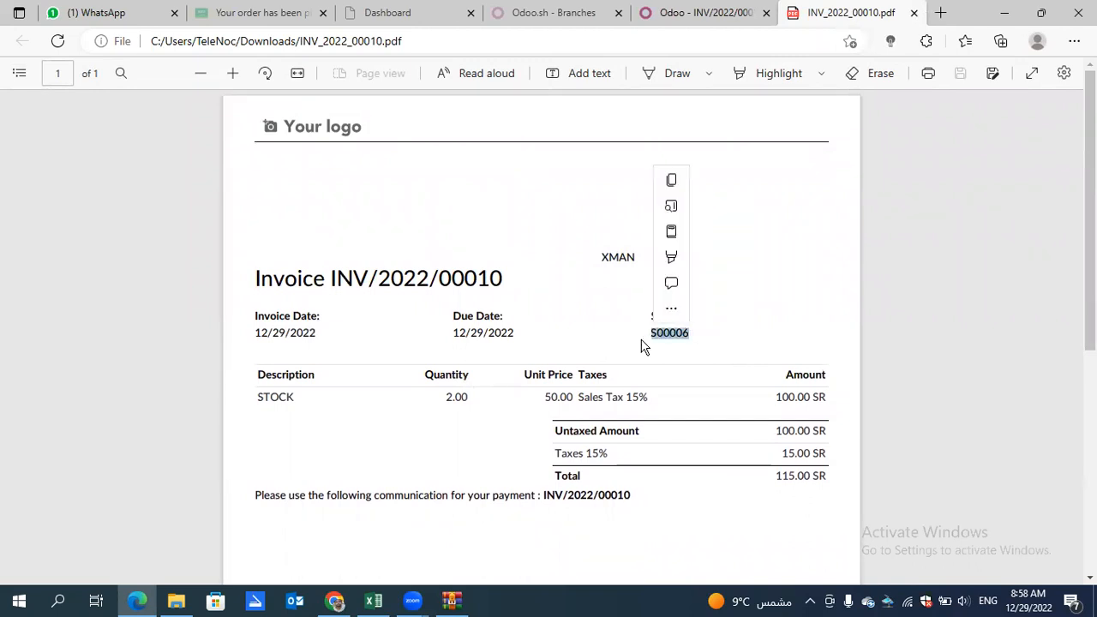
Step: Return to the quotations list, search for the source order number from the invoice and open the matching sales order
left_click(720, 12)
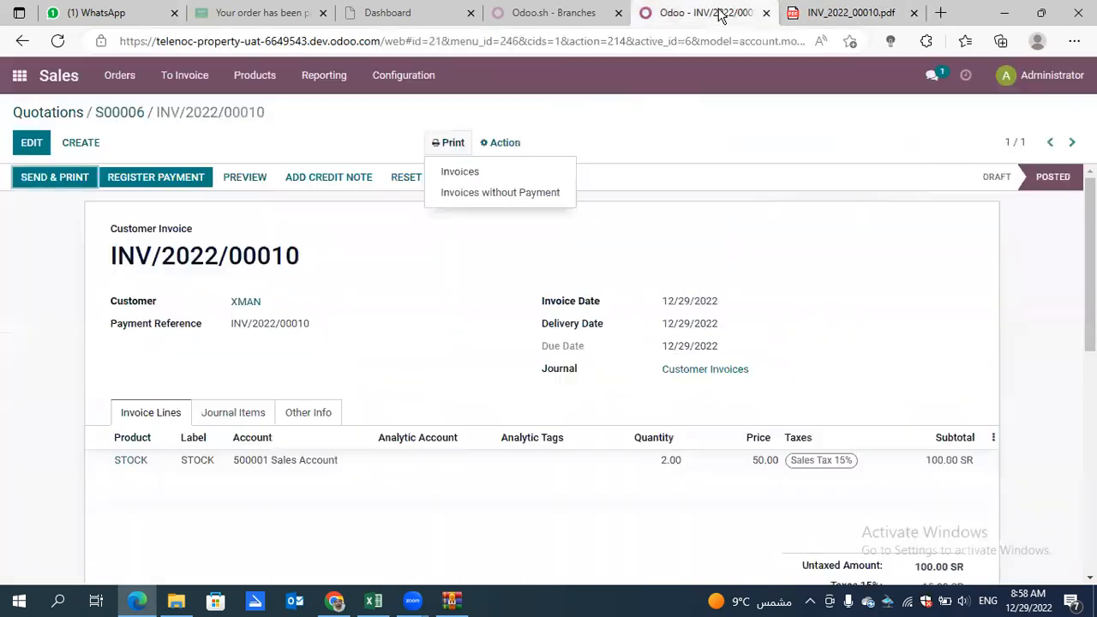
left_click(60, 112)
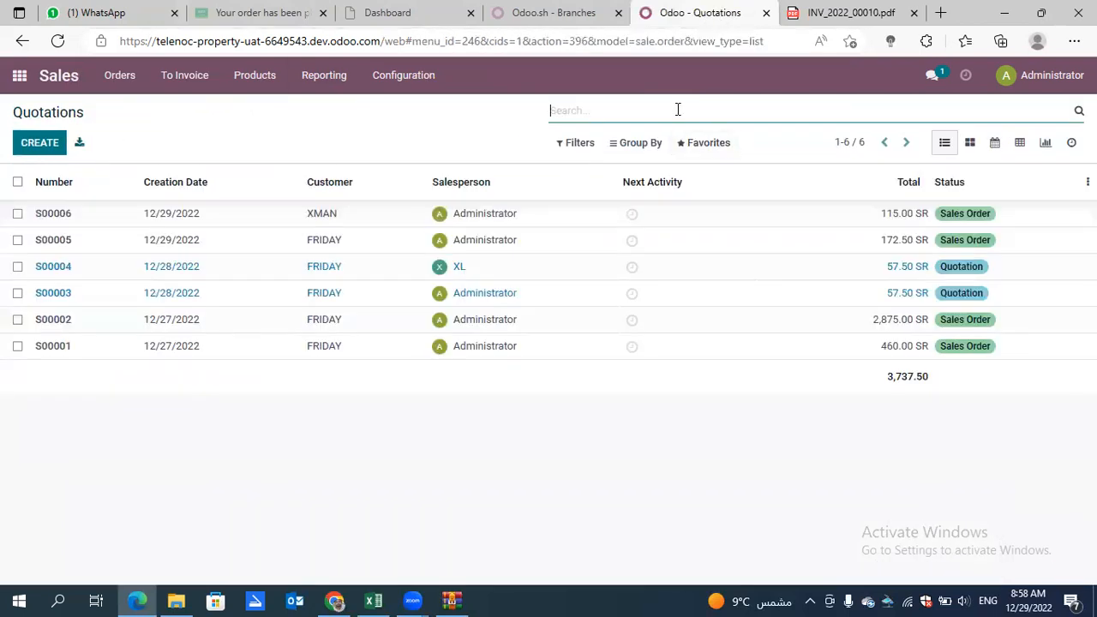
type("s000")
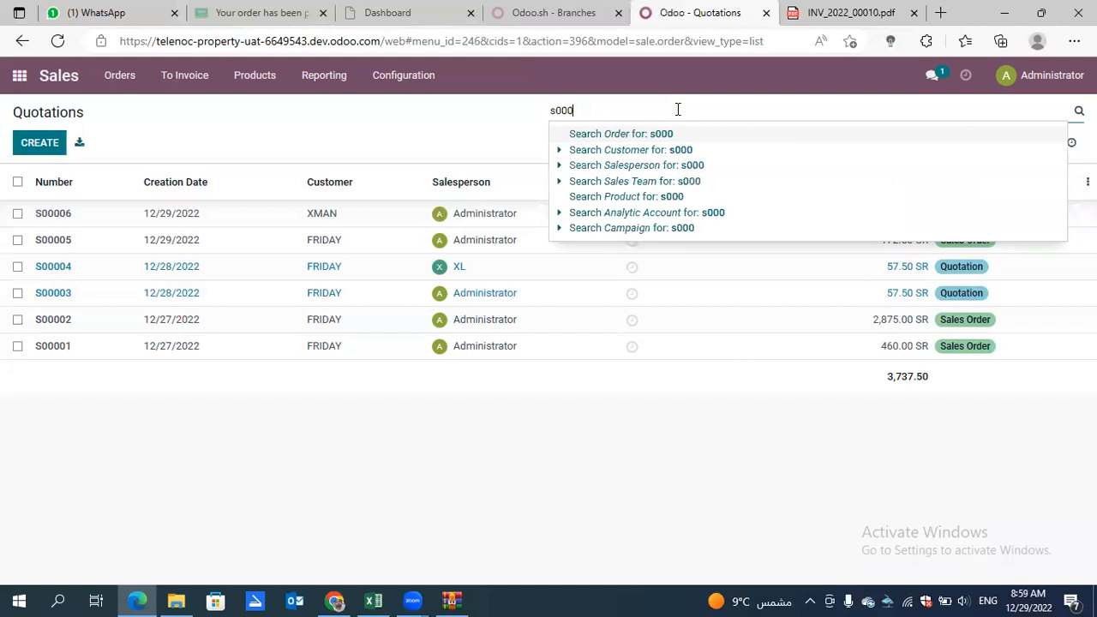
type("6")
key("Return")
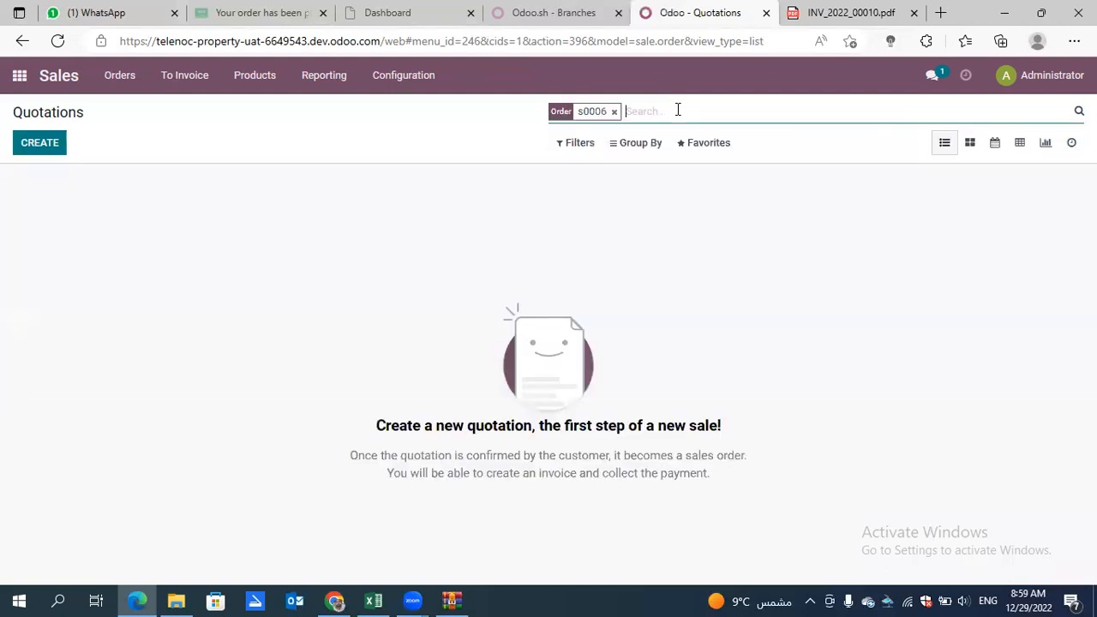
left_click(614, 111)
type("6")
key("Return")
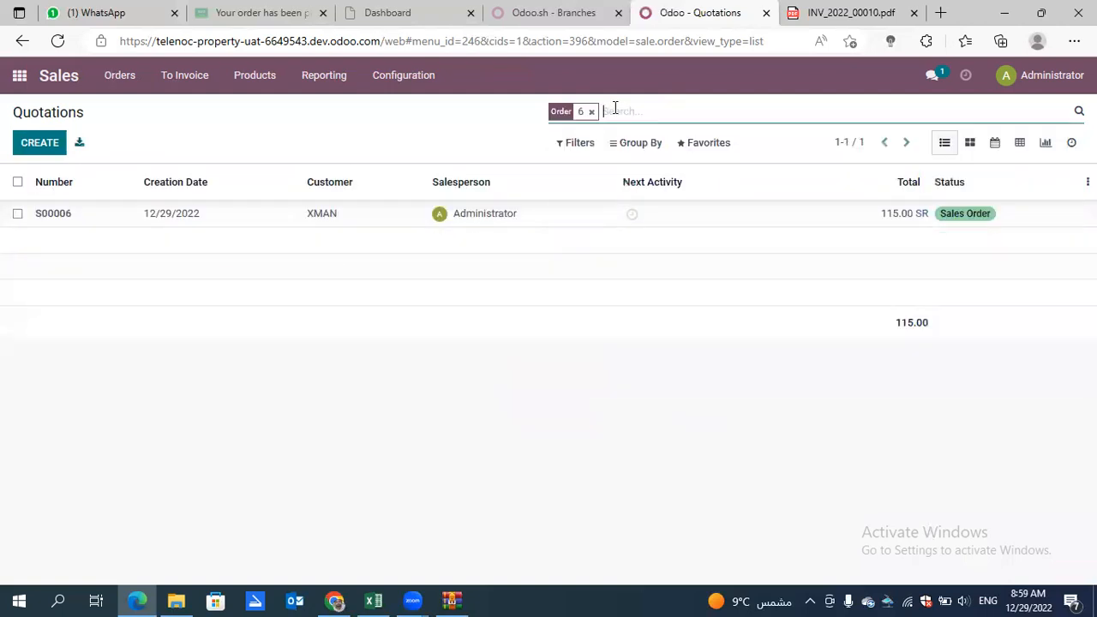
left_click(549, 224)
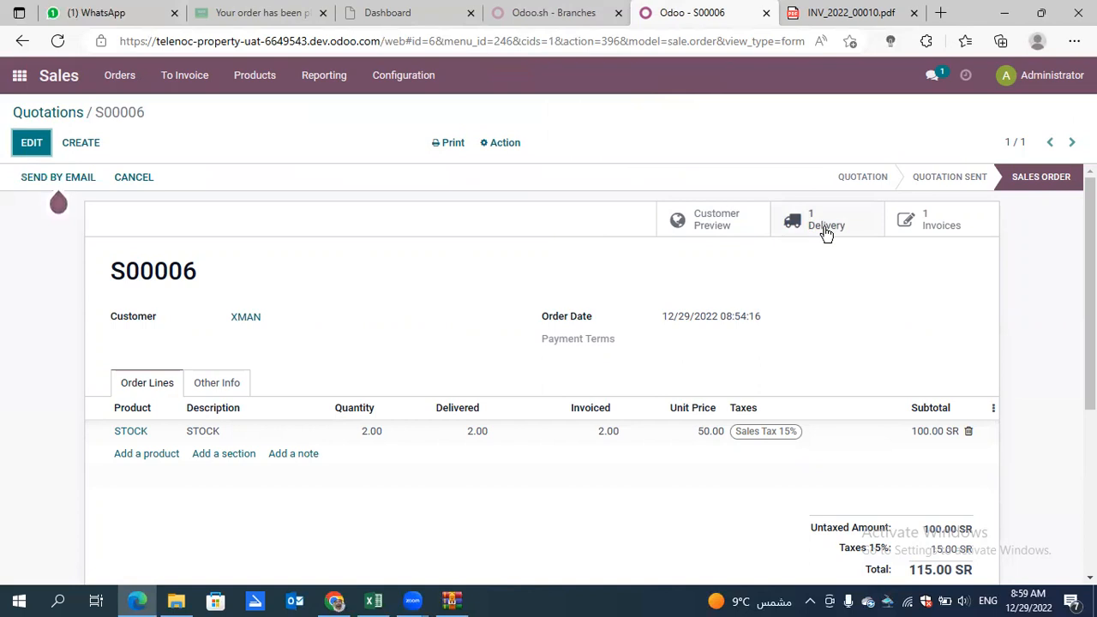
Step: Open the customer invoices list in Accounting and add the Source Document column to it
left_click(18, 79)
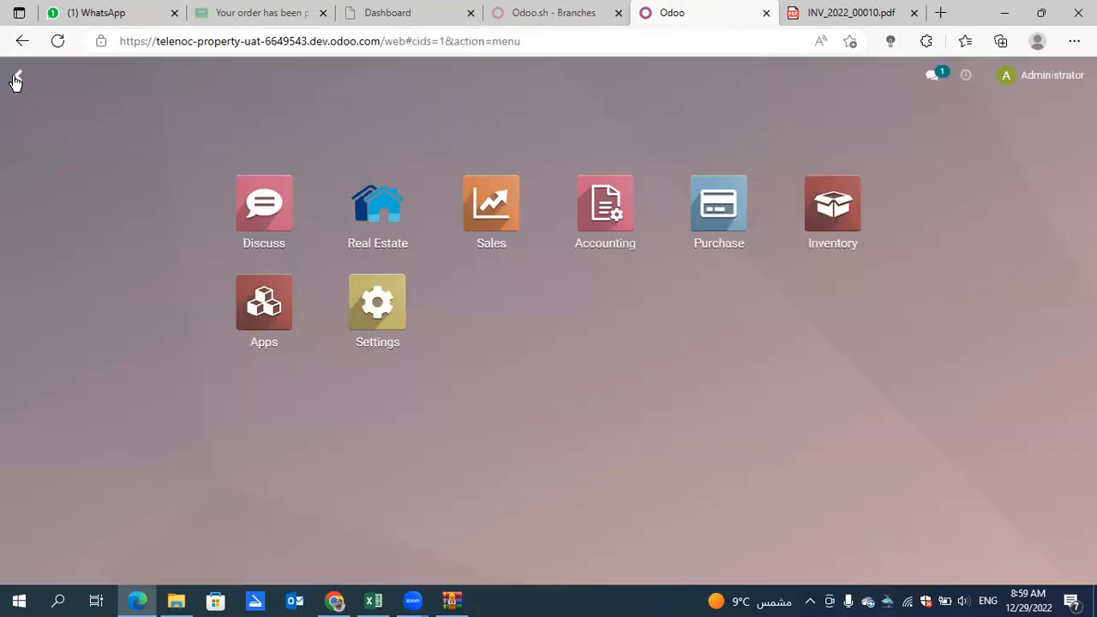
left_click(636, 230)
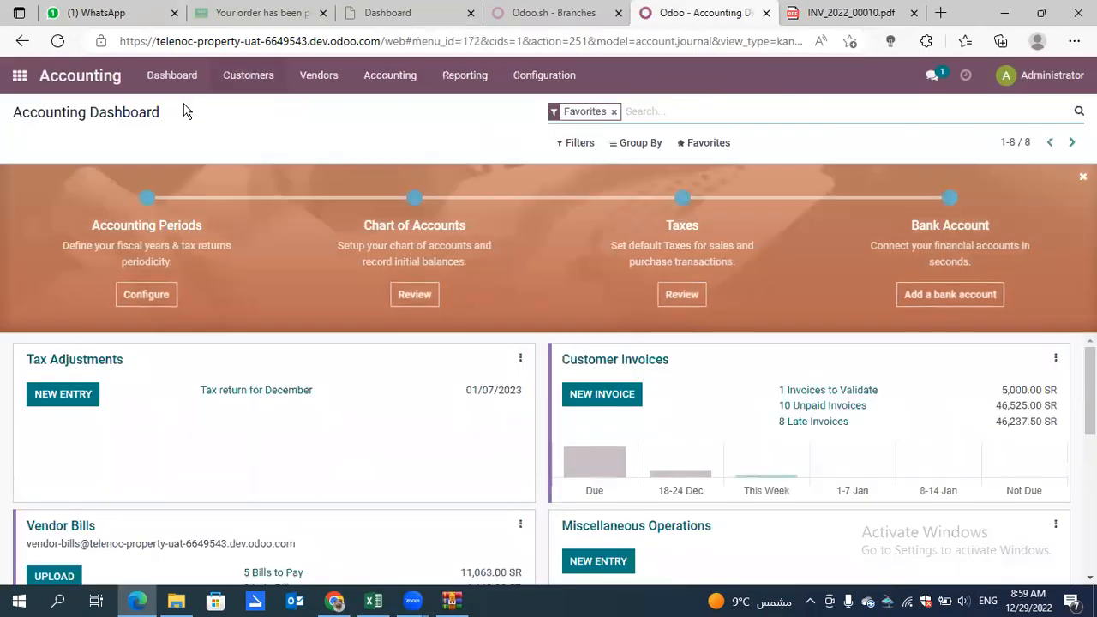
left_click(239, 75)
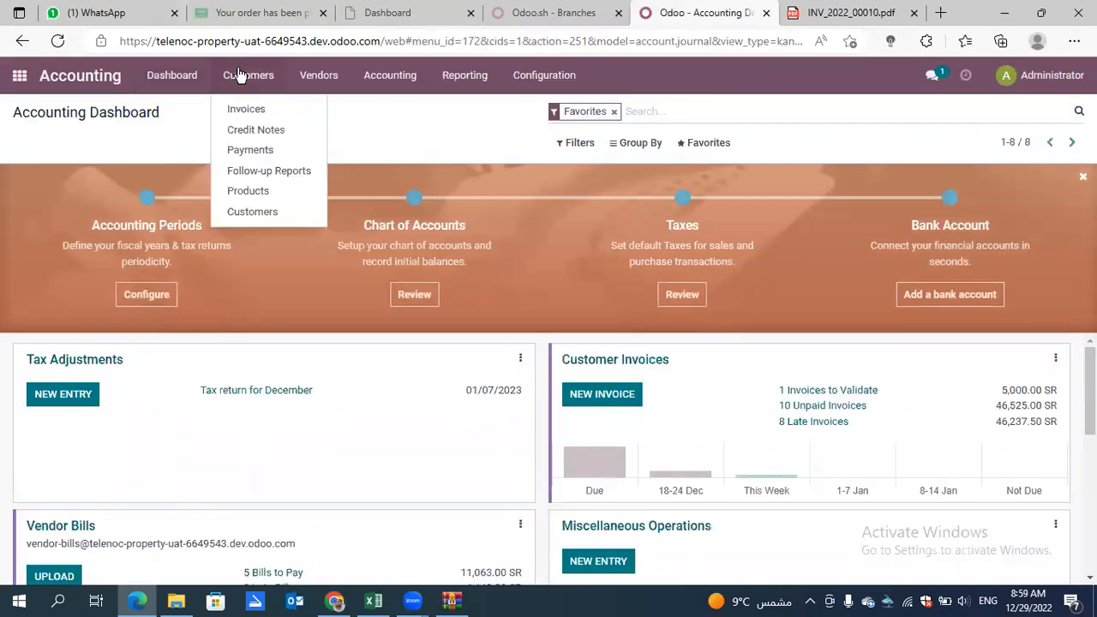
left_click(262, 109)
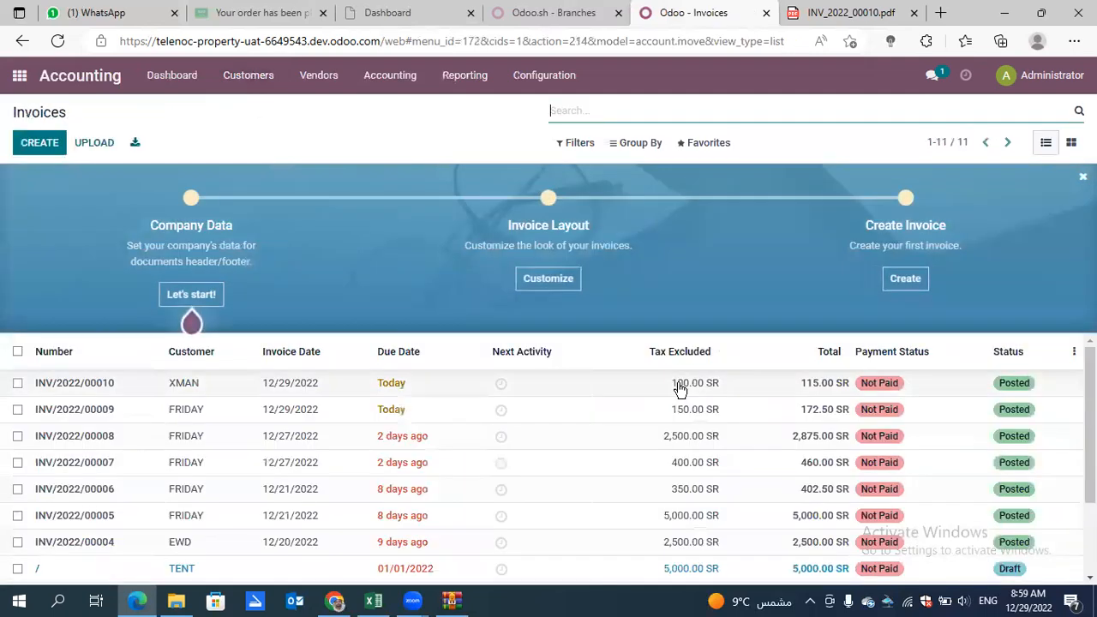
left_click(1074, 351)
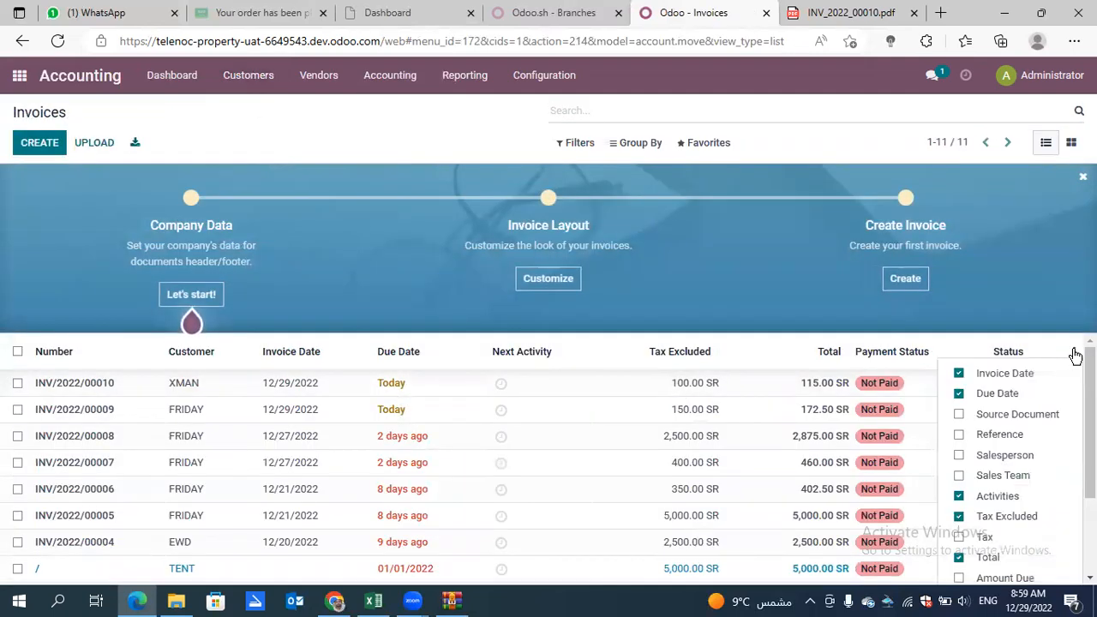
left_click(1023, 412)
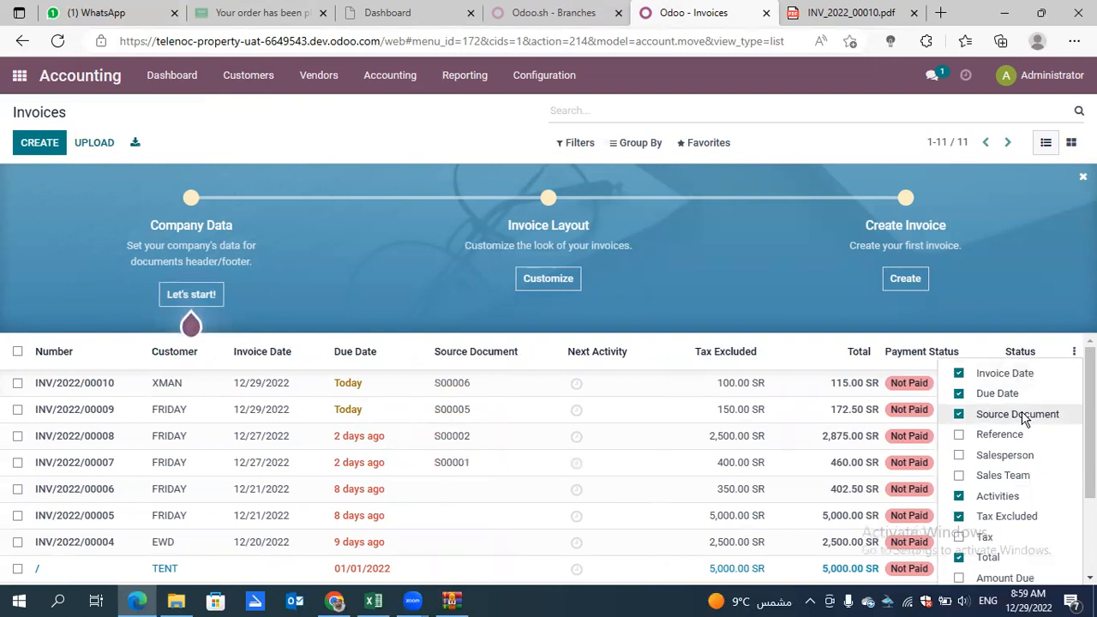
Step: Create a draft credit note from the newest customer invoice as a Partial Refund with the reason "defect"
left_click(500, 387)
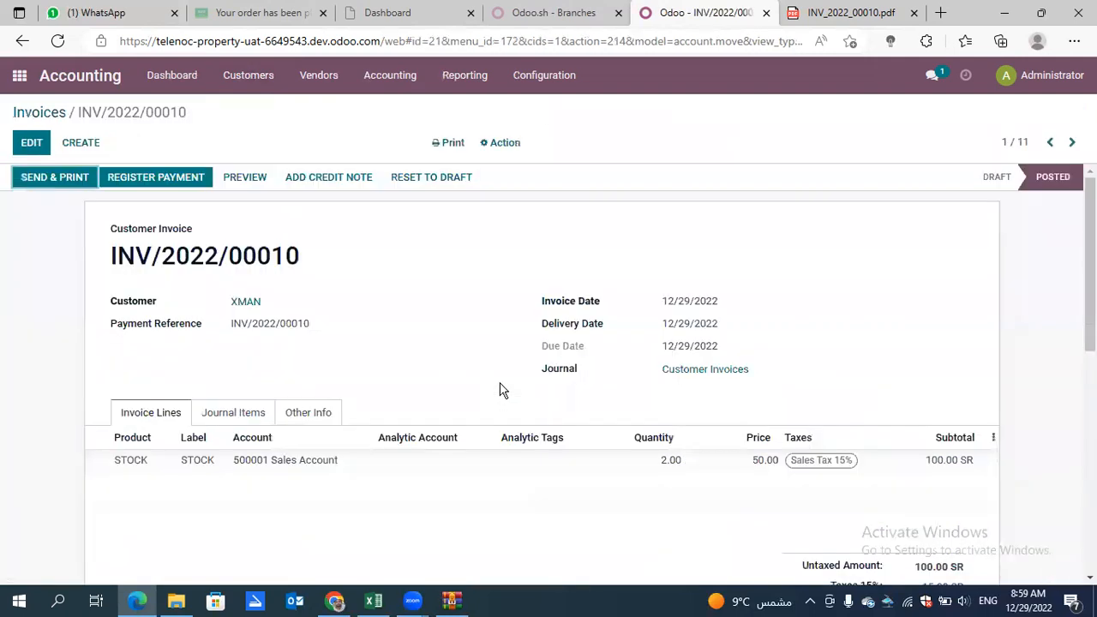
left_click(326, 180)
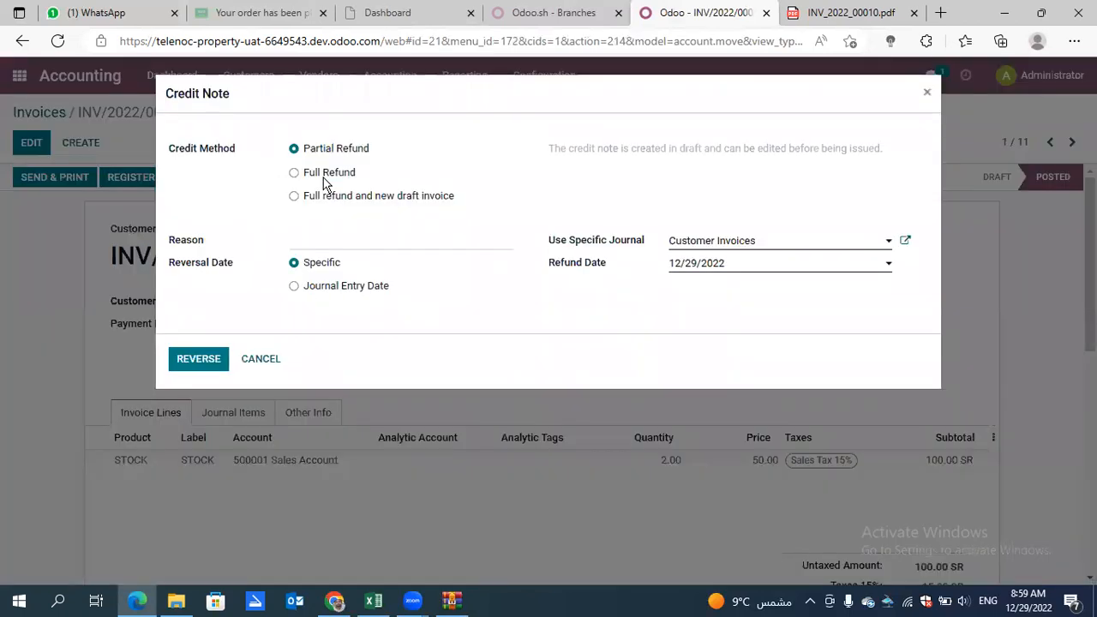
left_click(326, 180)
left_click(339, 158)
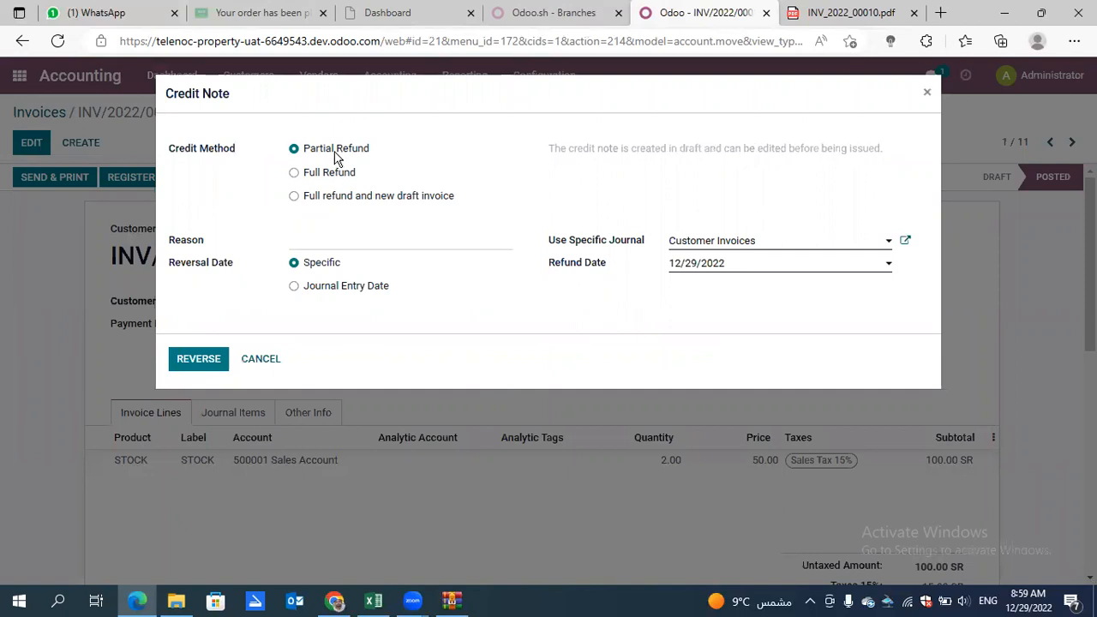
left_click(335, 179)
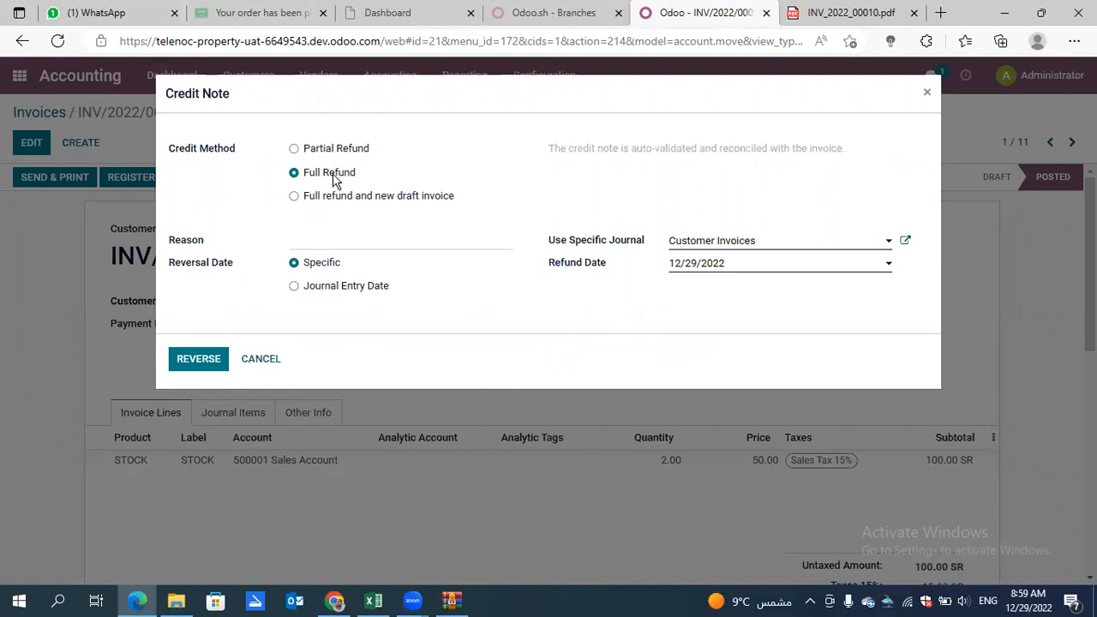
left_click(342, 156)
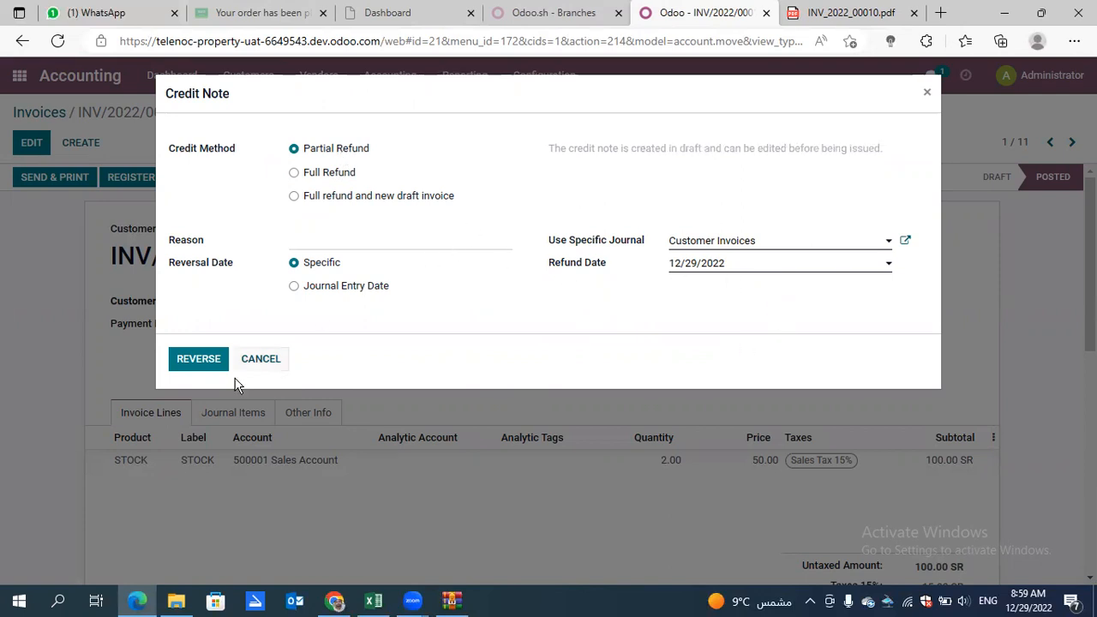
left_click(373, 241)
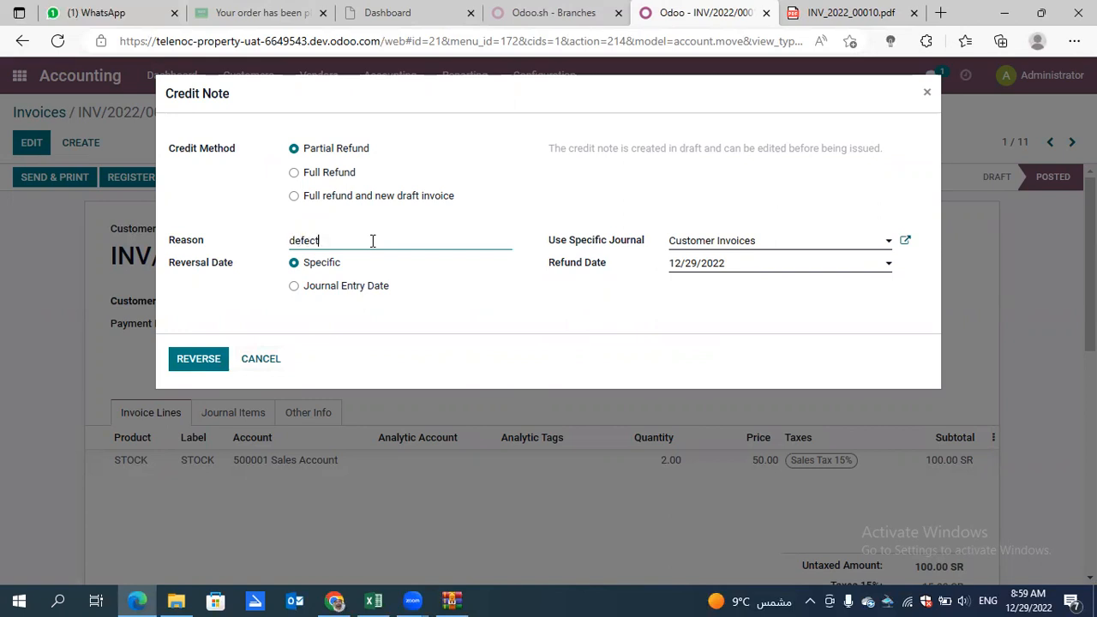
left_click(198, 360)
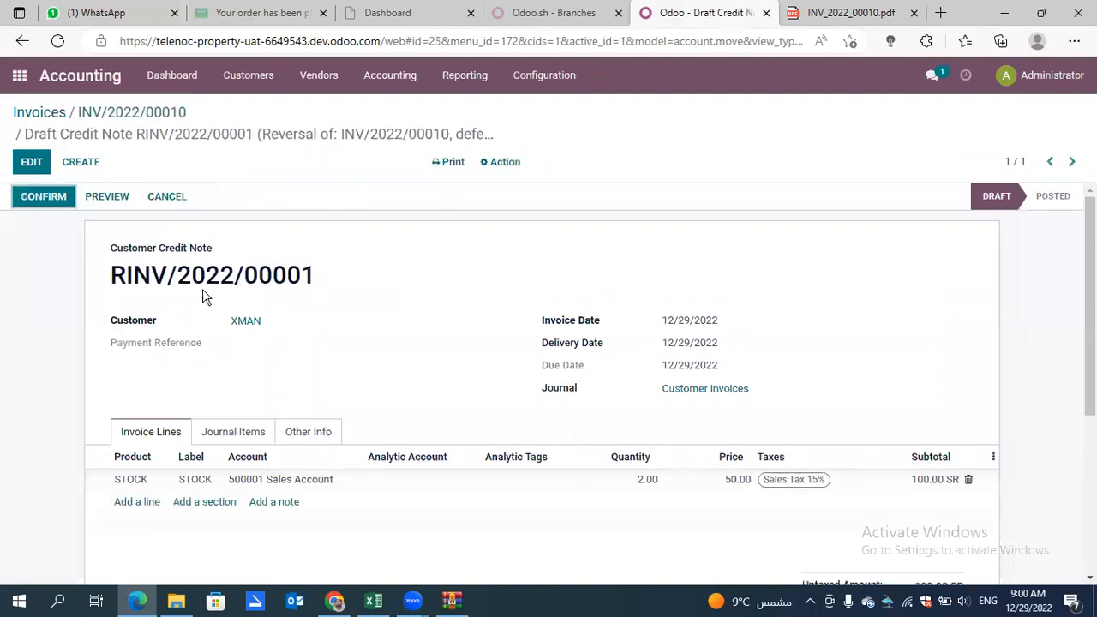
Step: Set the STOCK line's quantity to 1 on the draft credit note and confirm it
left_click(32, 162)
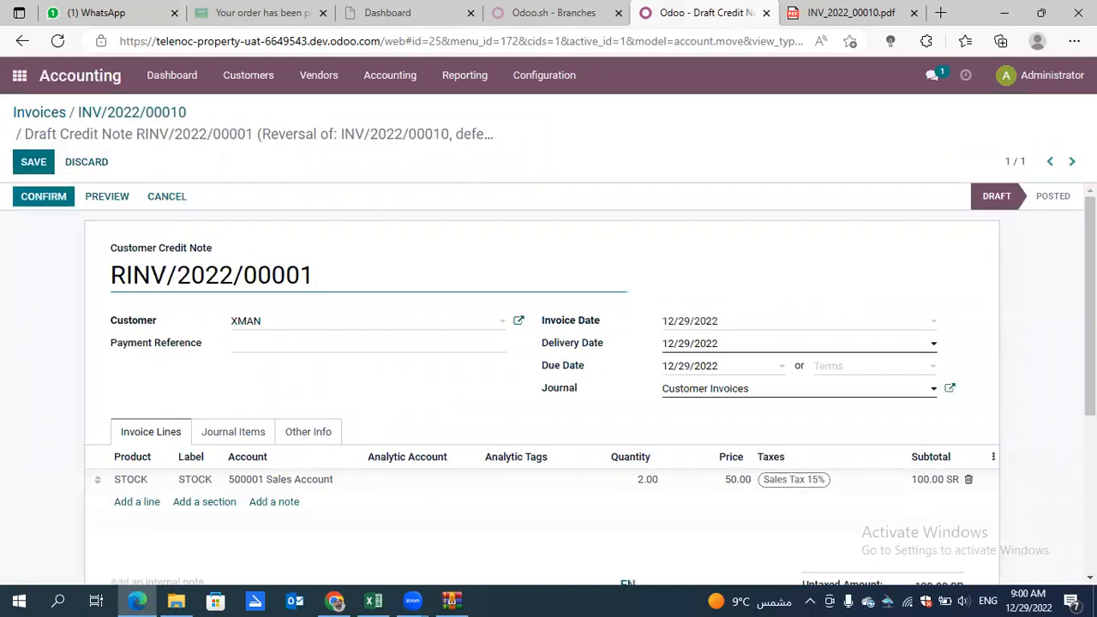
scroll(548, 377, "down", 2)
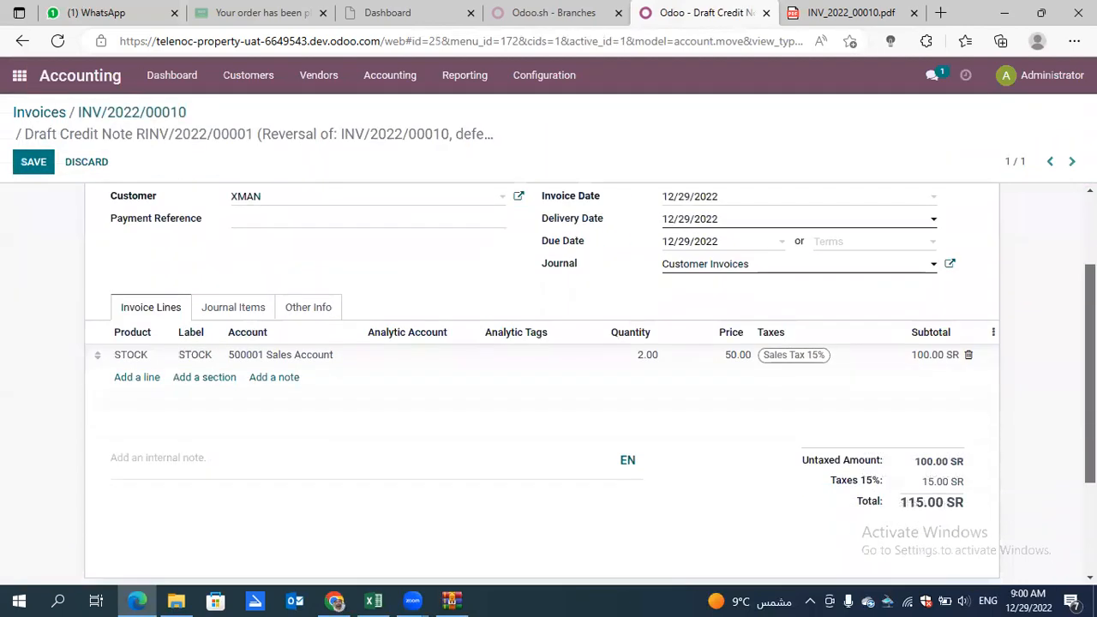
left_click(642, 345)
type("1")
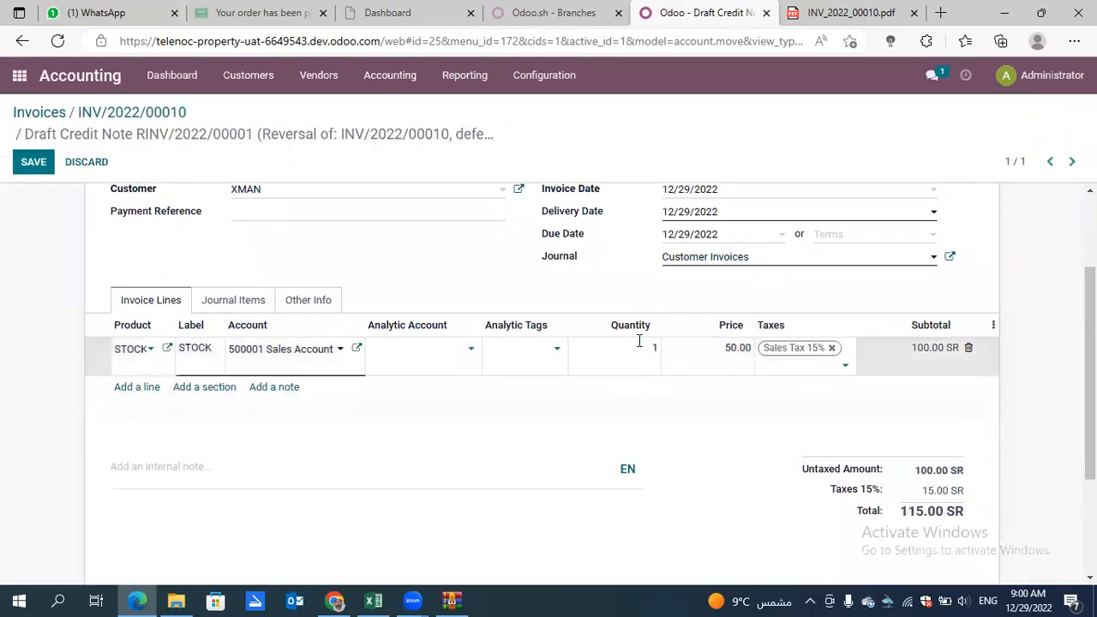
left_click(1057, 341)
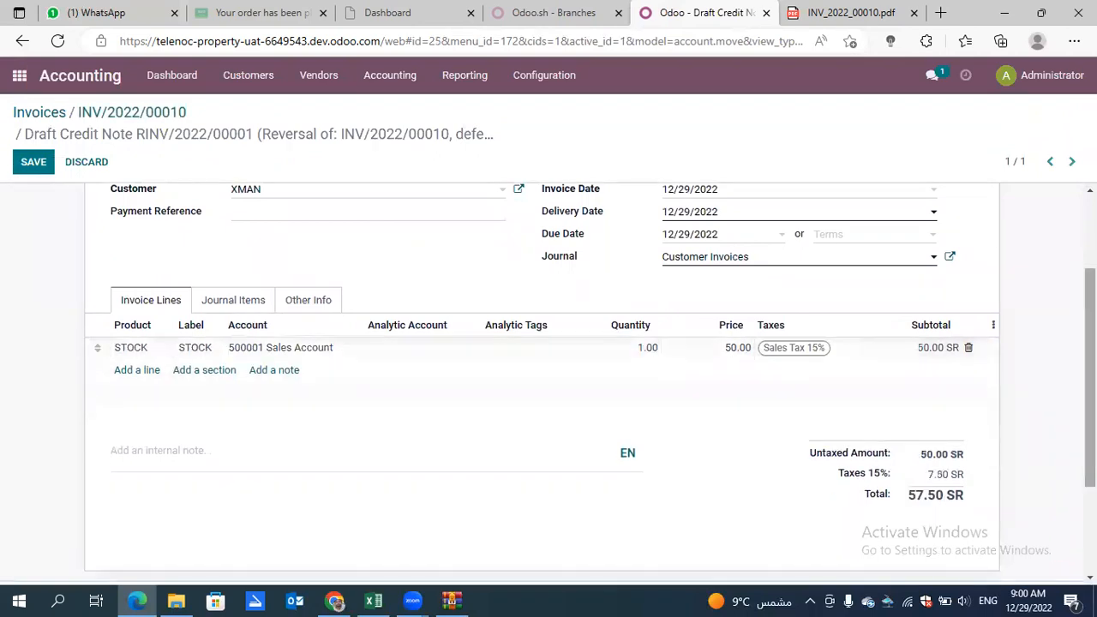
left_click(647, 348)
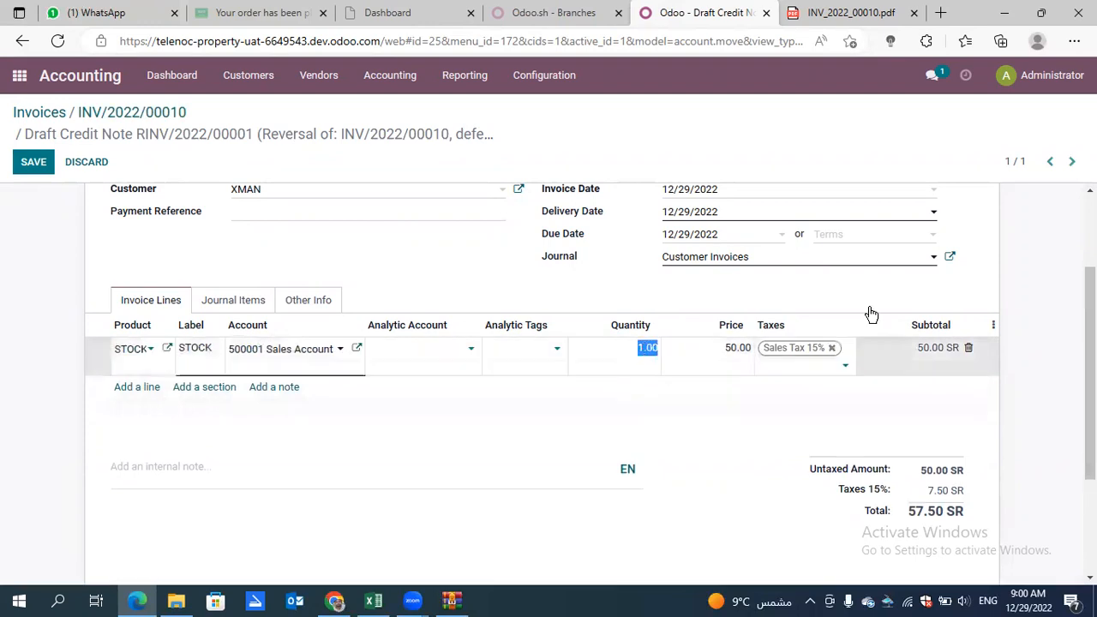
scroll(549, 369, "up", 2)
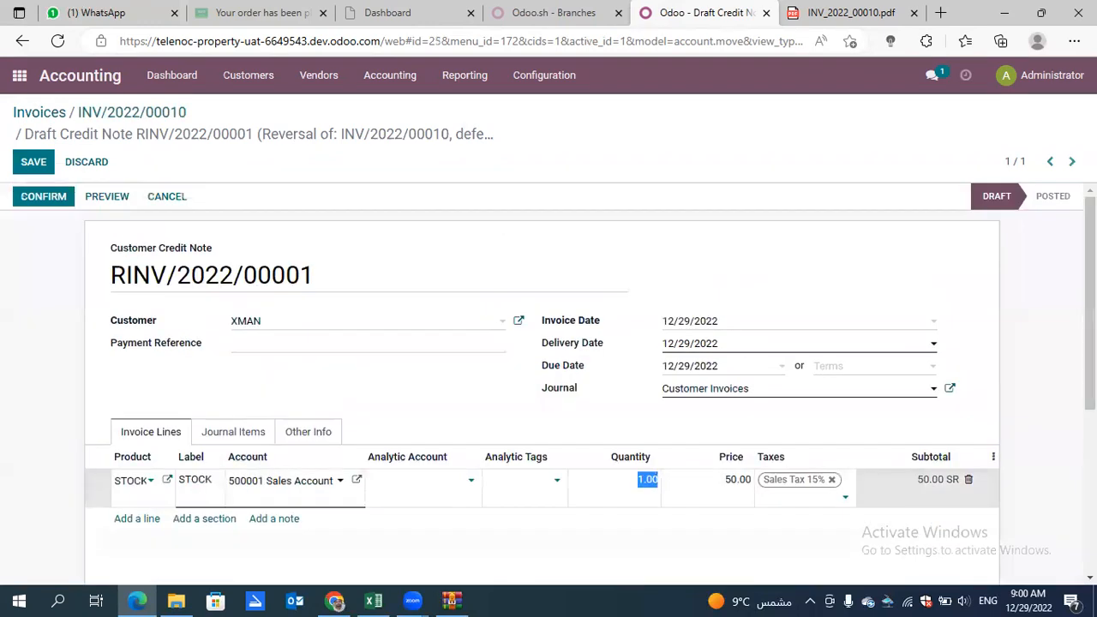
left_click(48, 197)
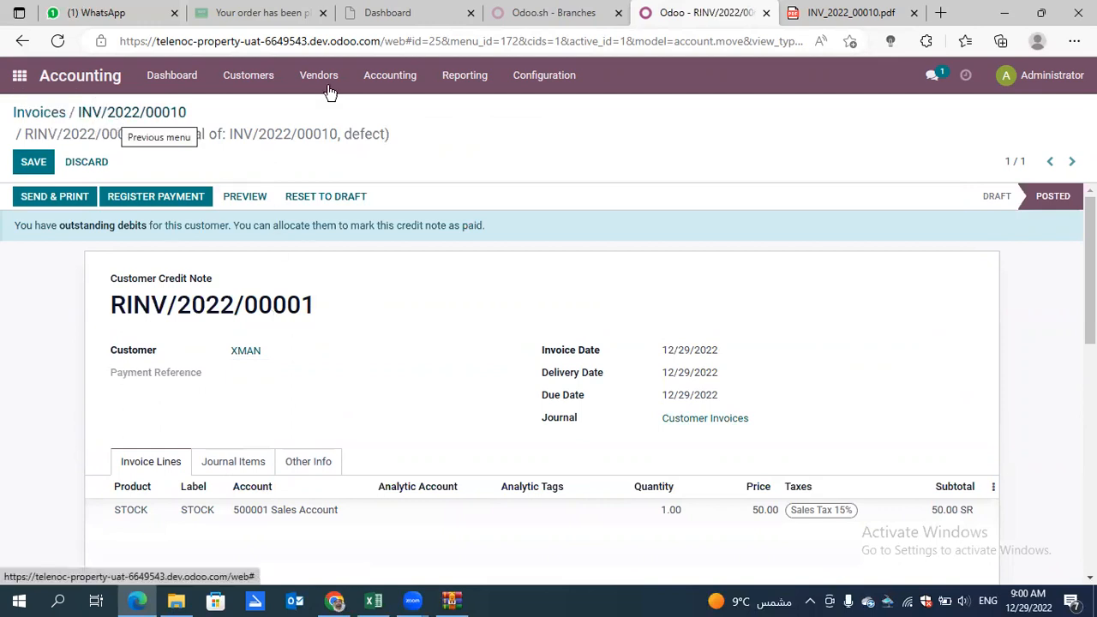
Step: Review the posted credit note, open the newest sales order in Sales and list its linked invoices
scroll(549, 386, "down", 10)
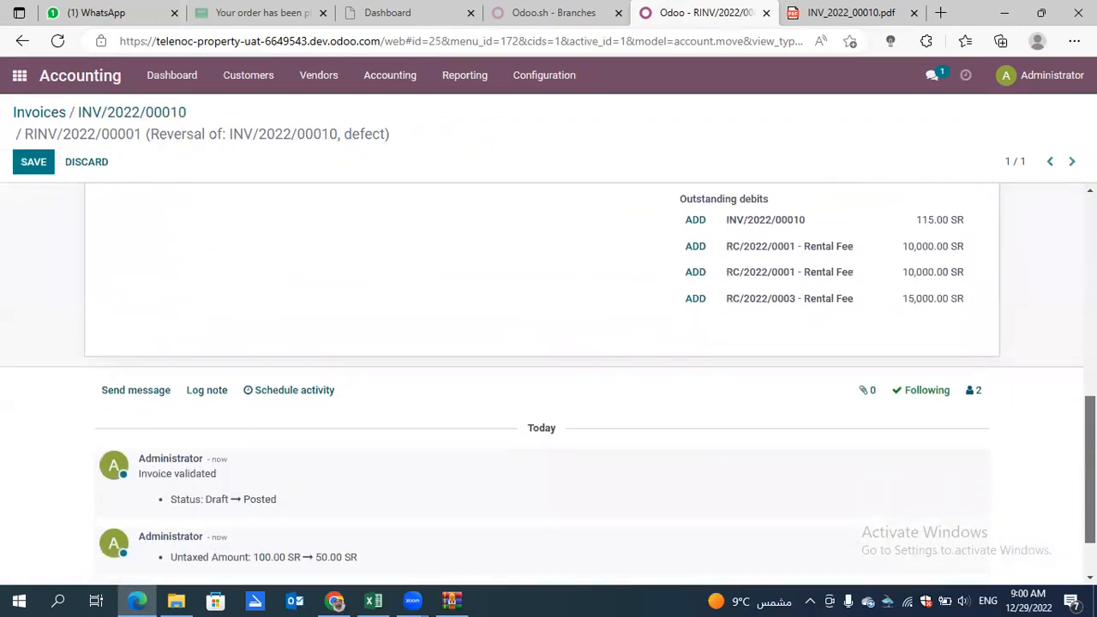
scroll(1041, 237, "up", 15)
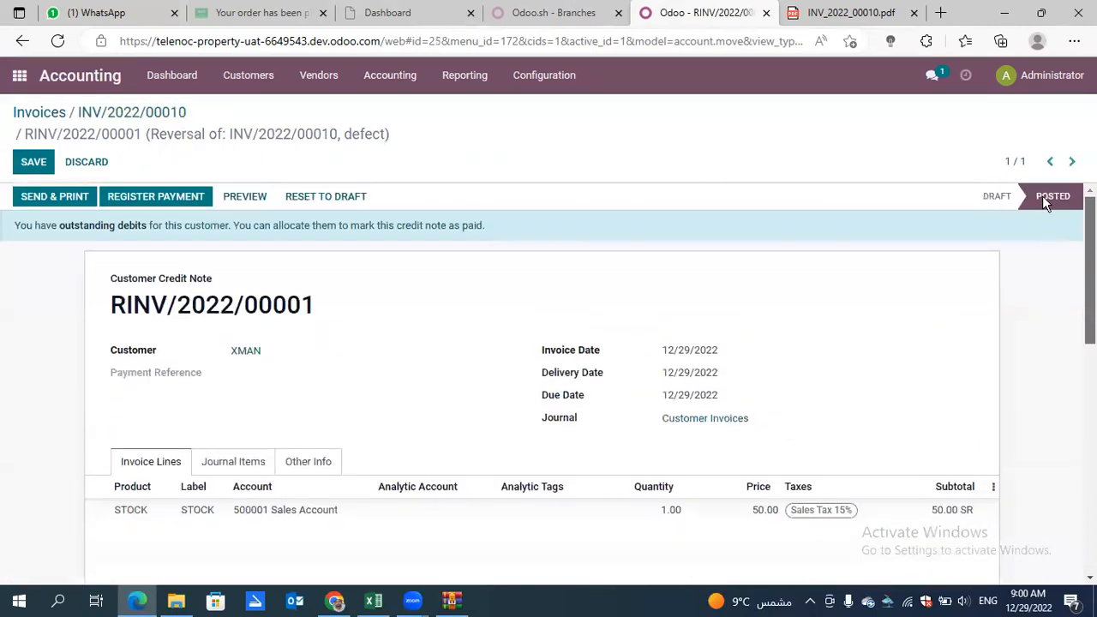
left_click(20, 79)
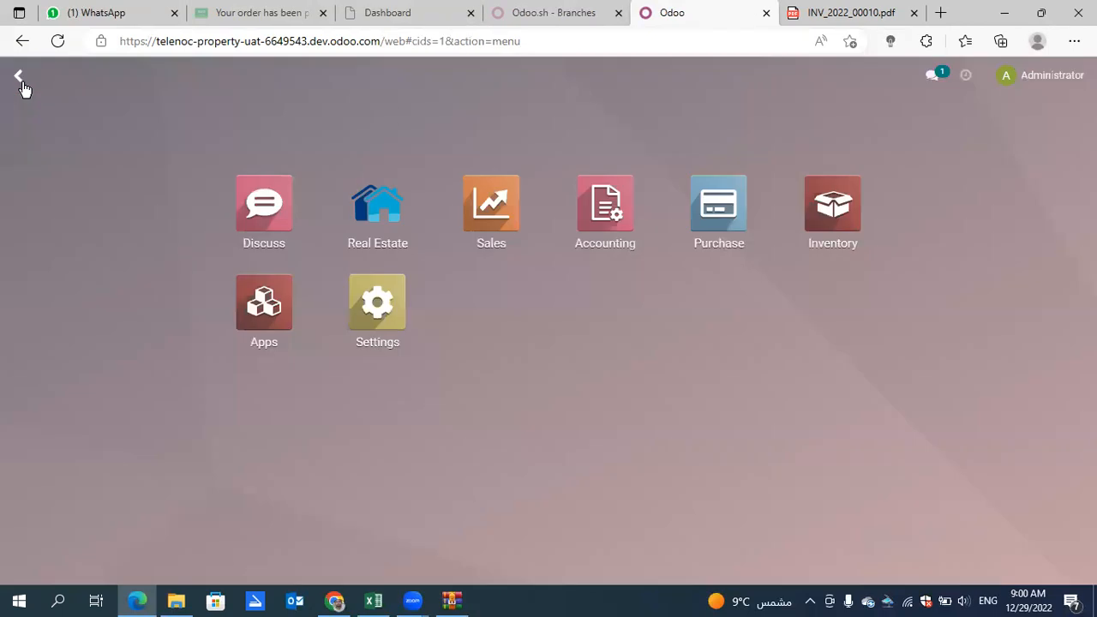
left_click(508, 226)
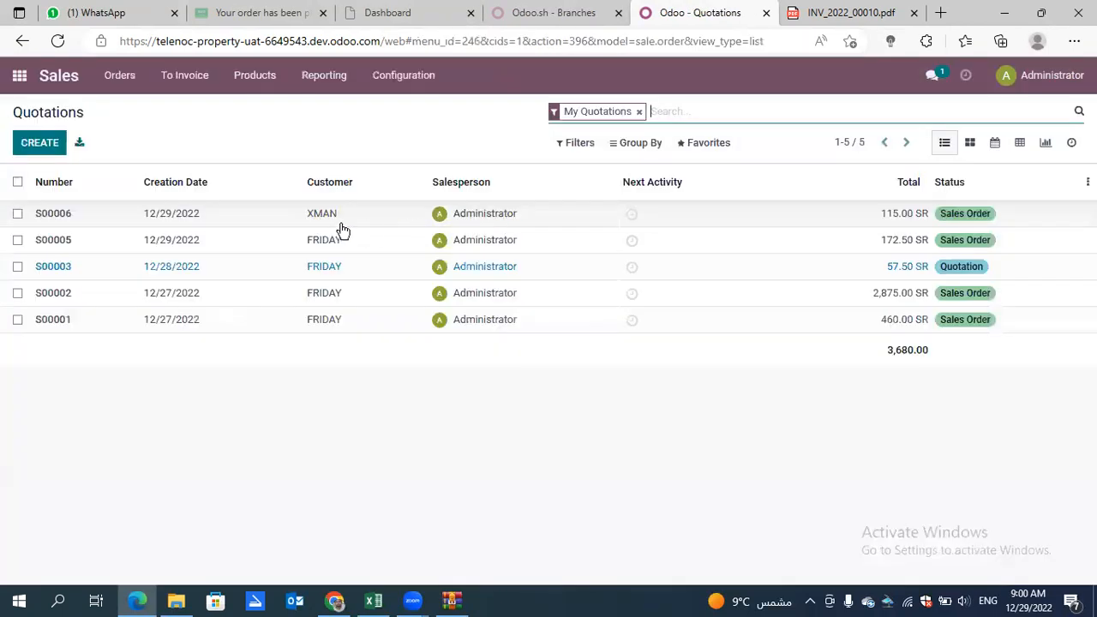
left_click(164, 225)
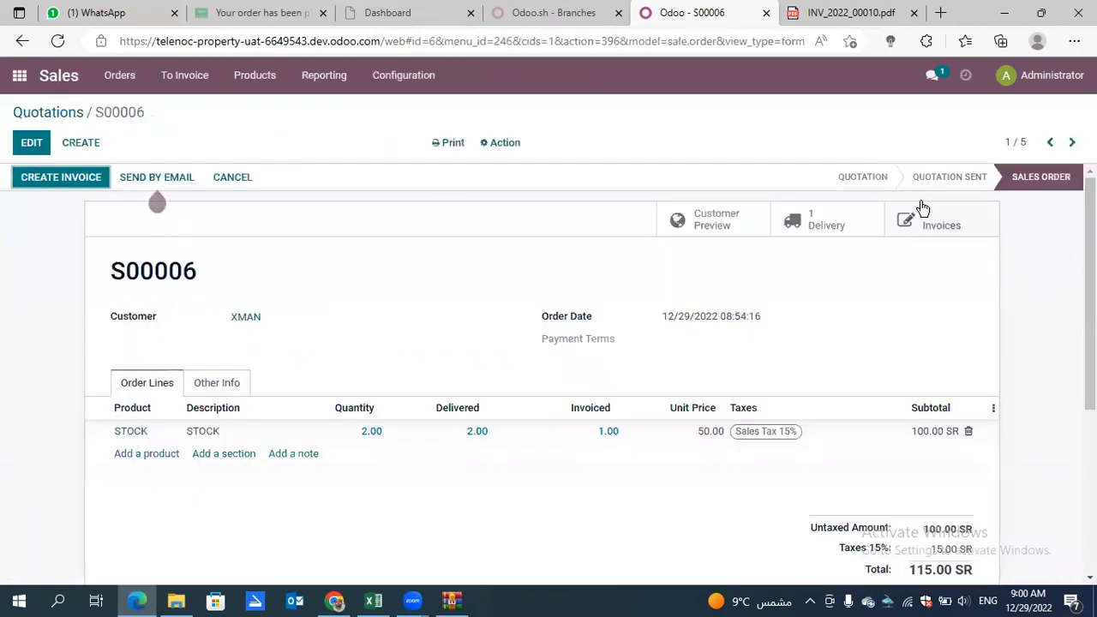
left_click(928, 227)
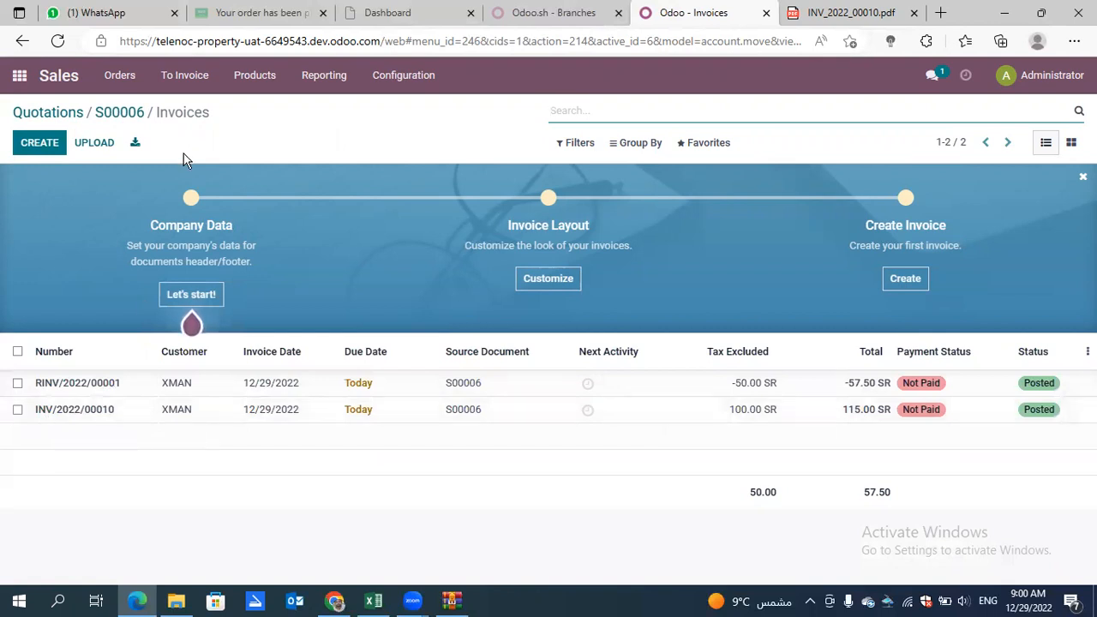
Step: Open the sales order's delivery and create a return for 1 unit of STOCK
left_click(127, 114)
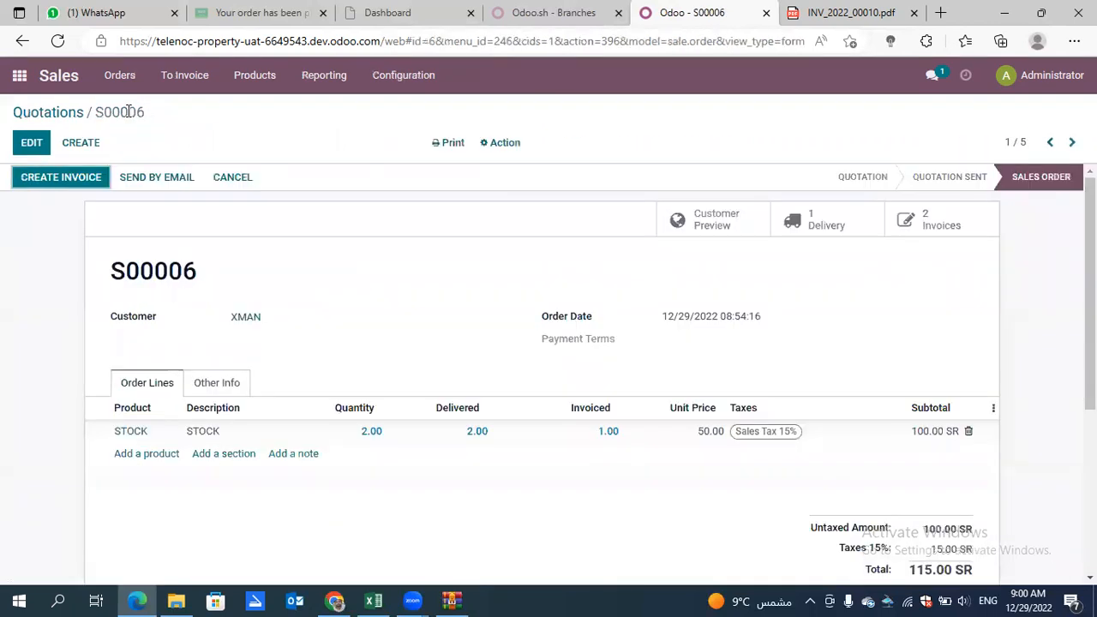
left_click(827, 217)
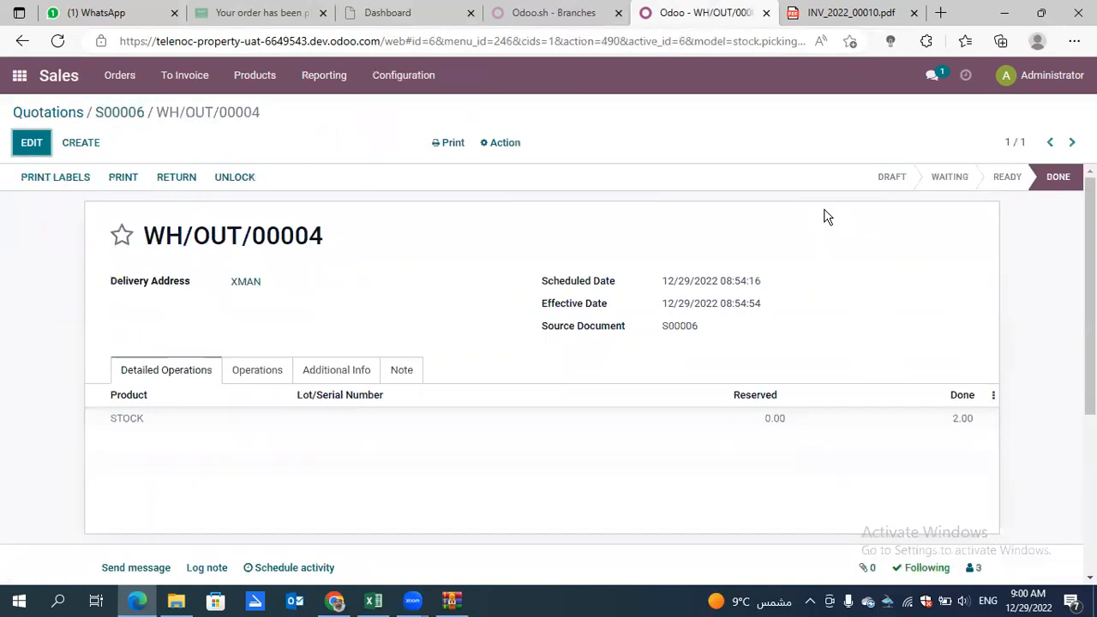
left_click(187, 179)
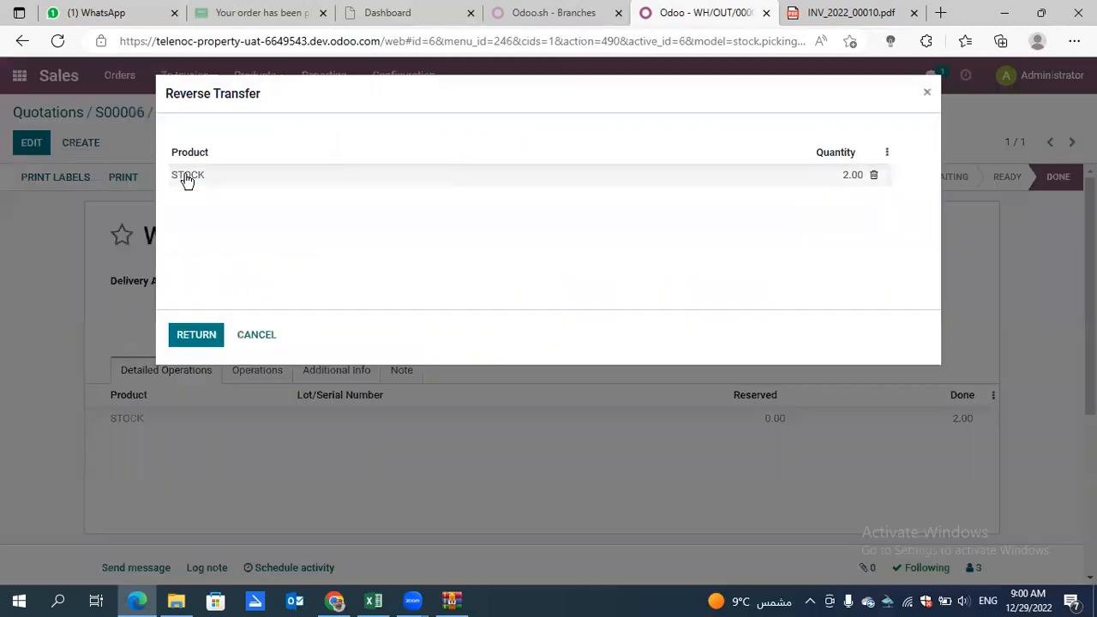
left_click(841, 174)
type("1")
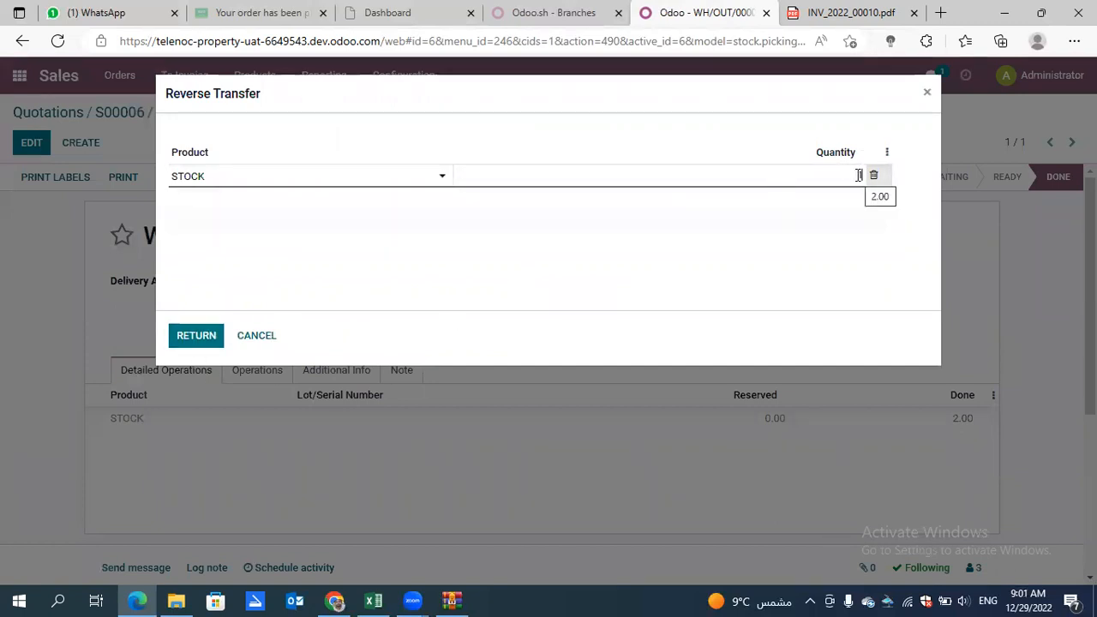
left_click(191, 339)
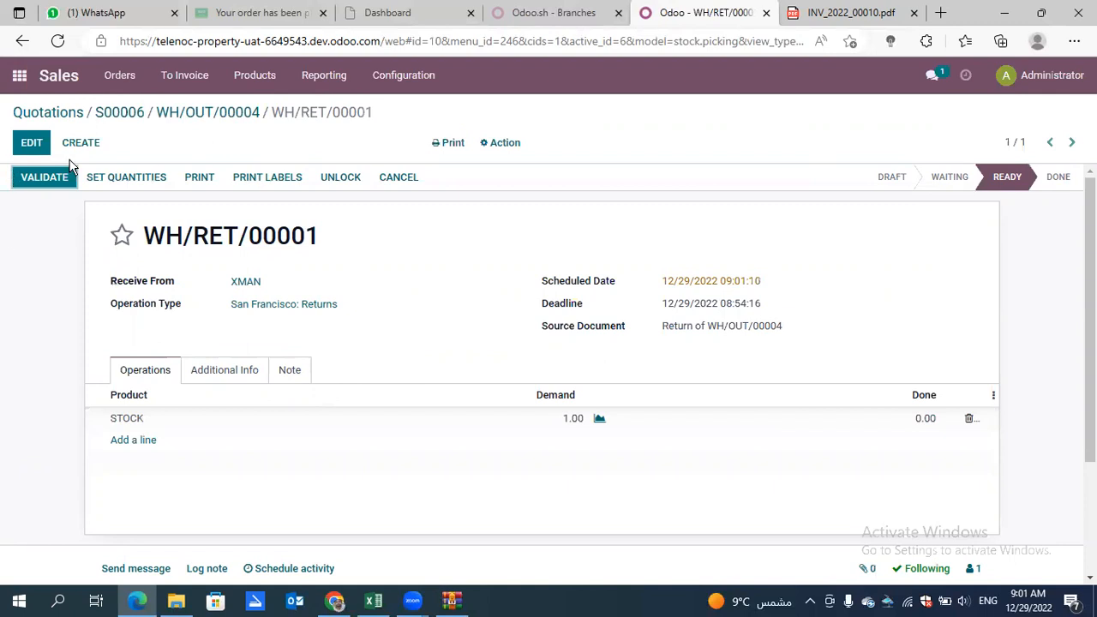
Step: Validate the return with an immediate transfer of all quantities and select its source document reference
left_click(48, 178)
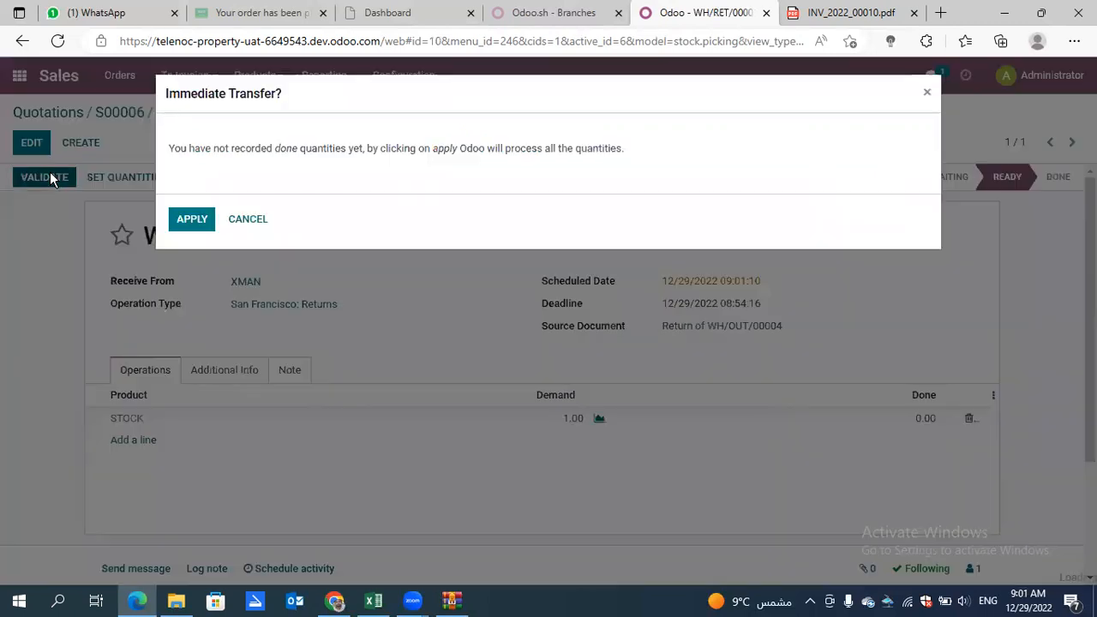
left_click(184, 223)
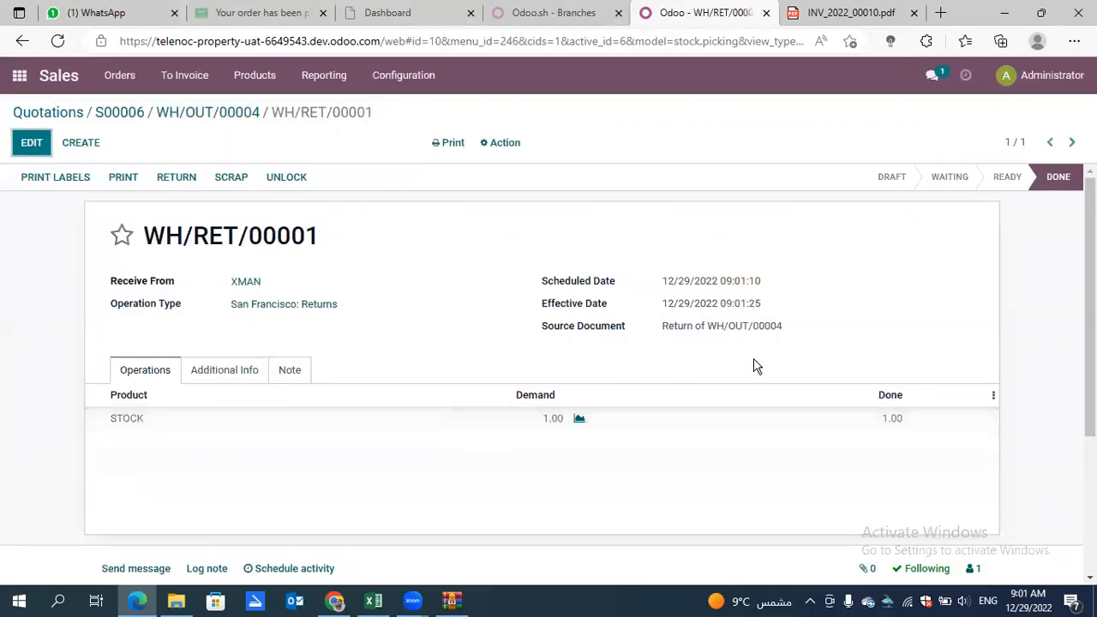
left_click_drag(784, 329, 676, 329)
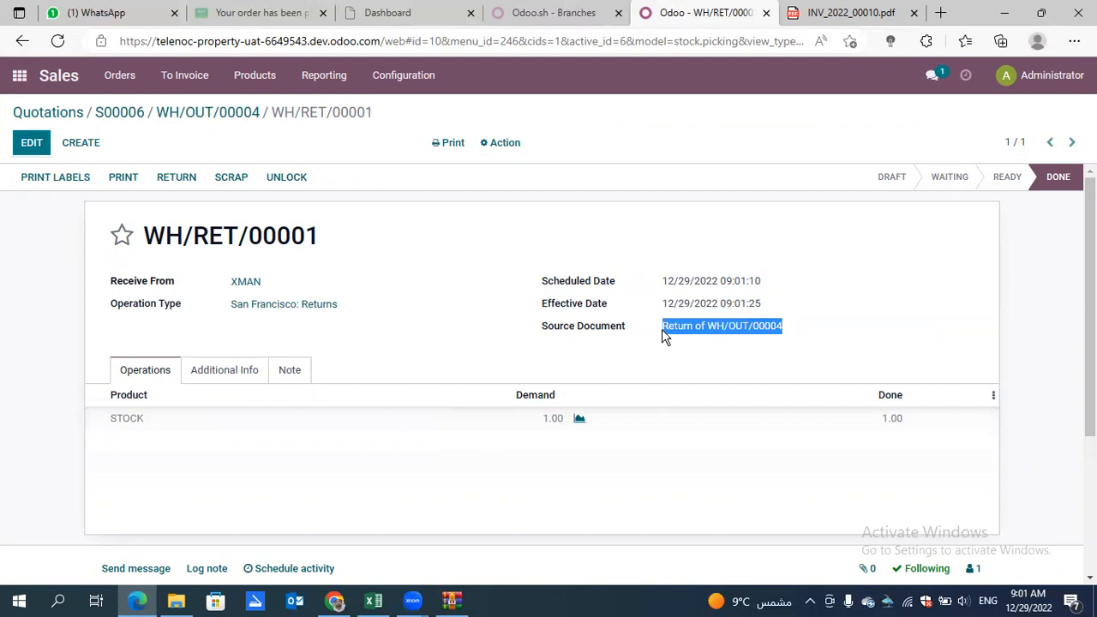